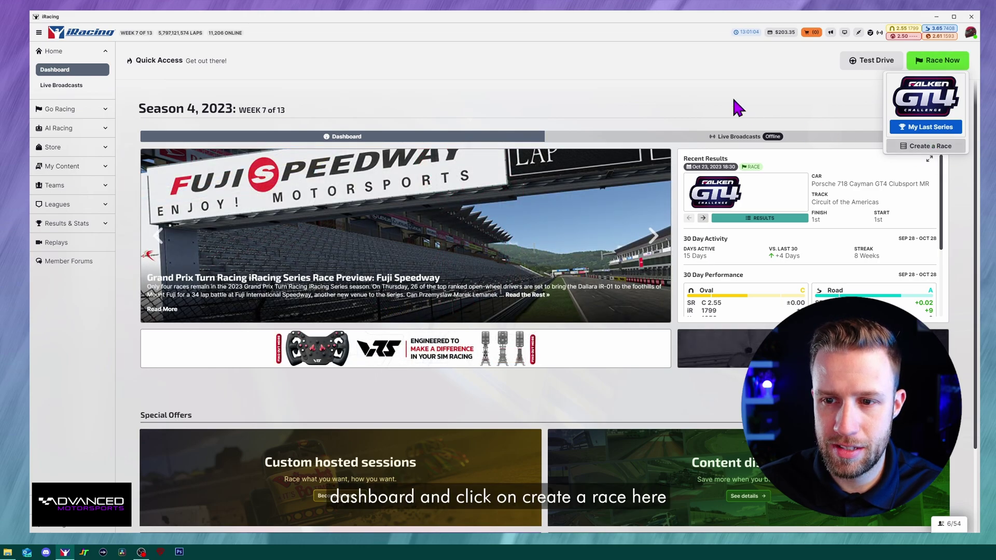
Create a new race from default settings and name the session Test, leaving the optional password and description empty
click(72, 110)
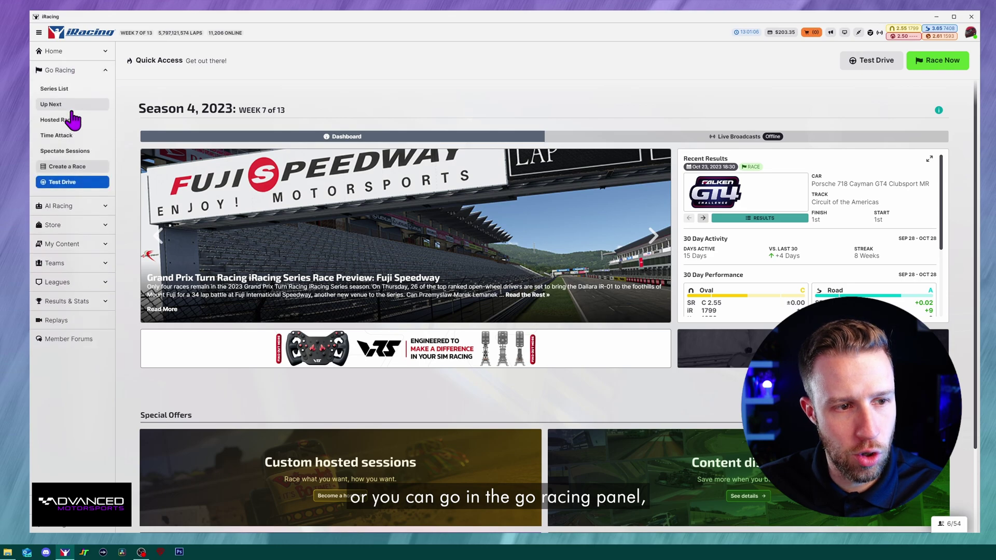
click(65, 166)
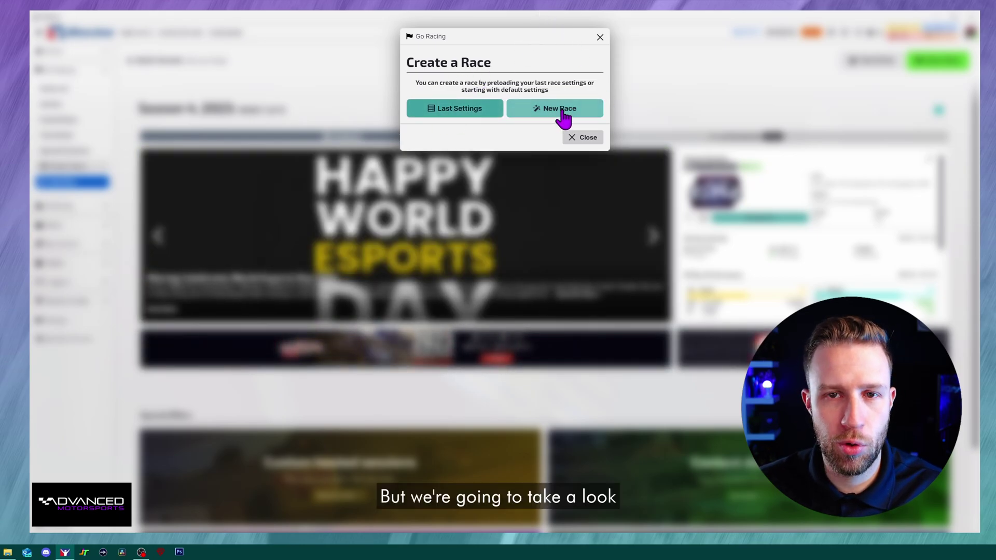
click(561, 111)
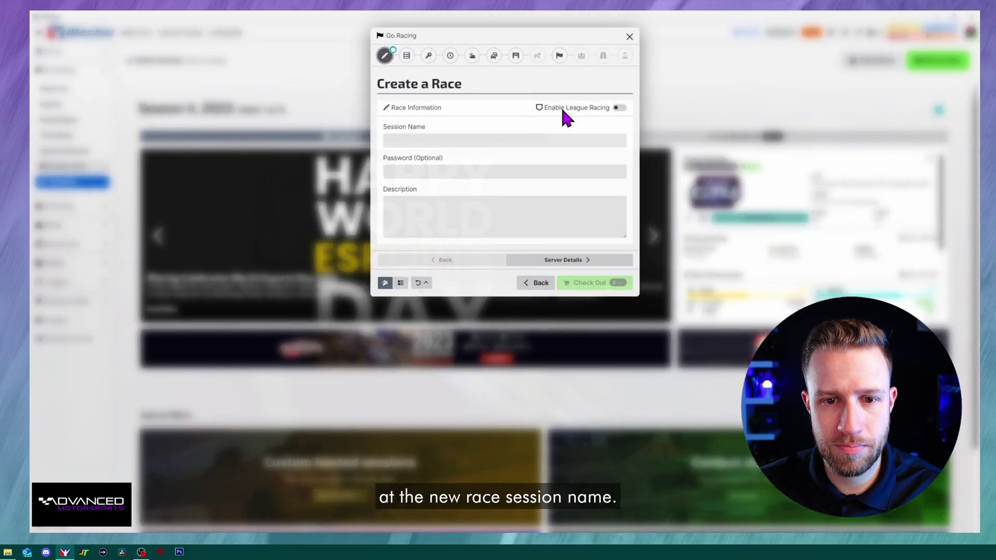
text(Test)
click(451, 170)
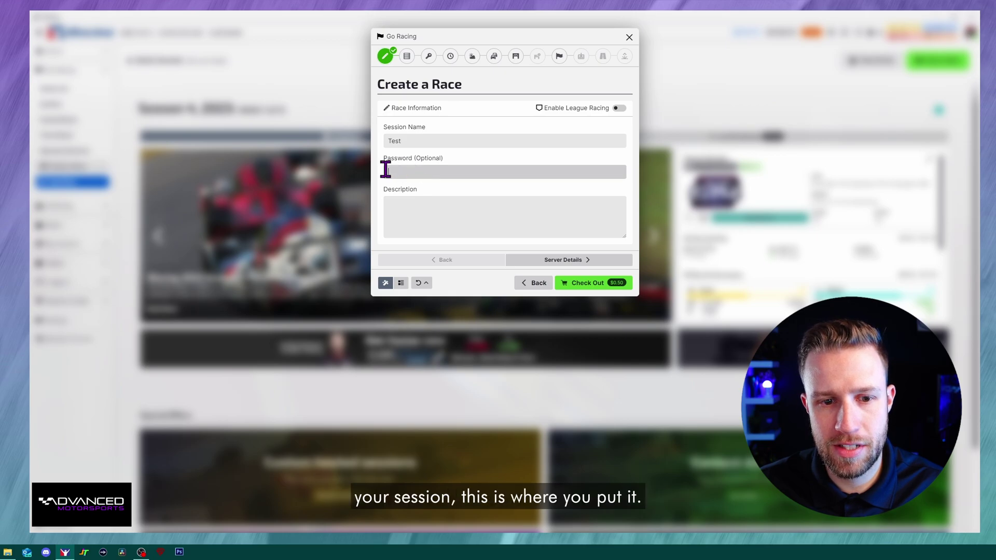
click(410, 212)
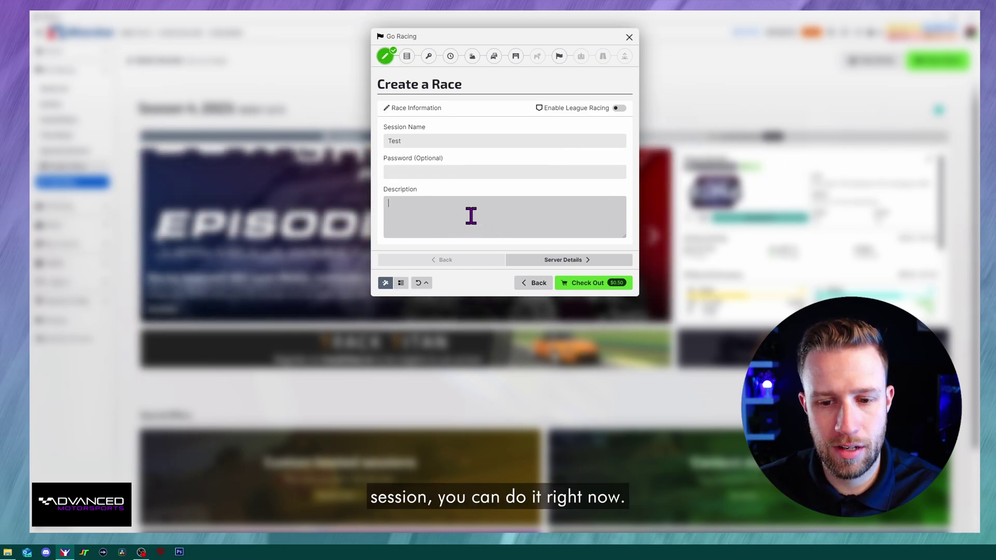
Open the race's server details and review the available server locations
click(407, 55)
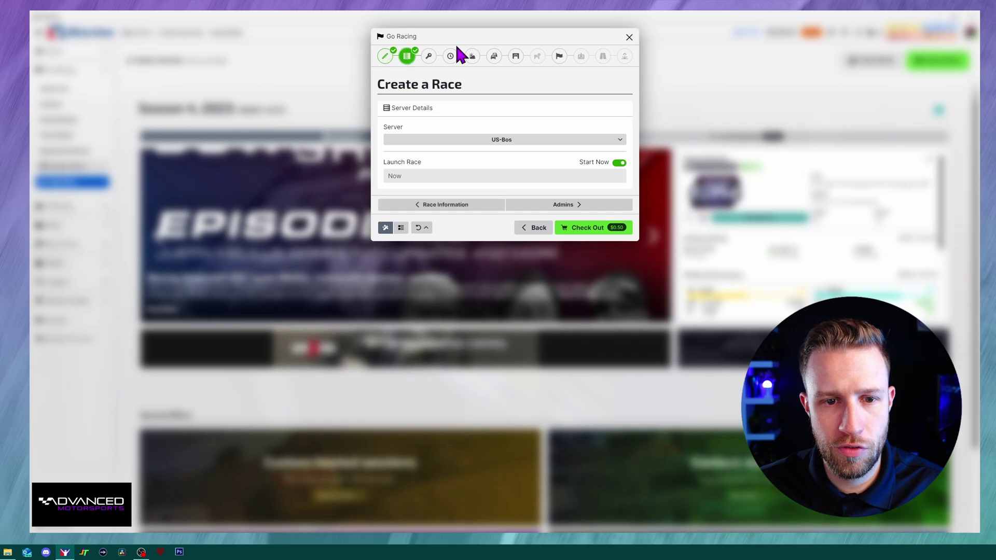
click(540, 143)
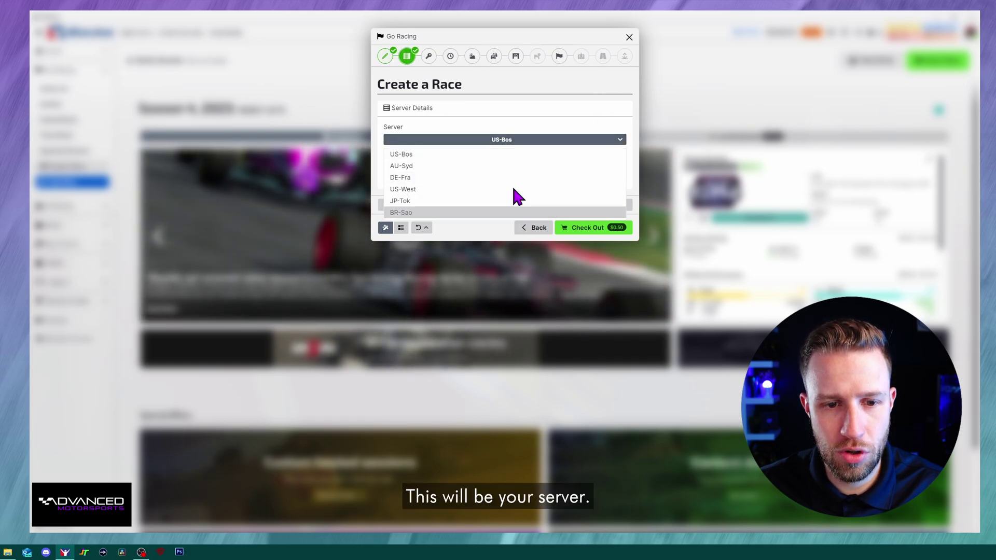
click(512, 119)
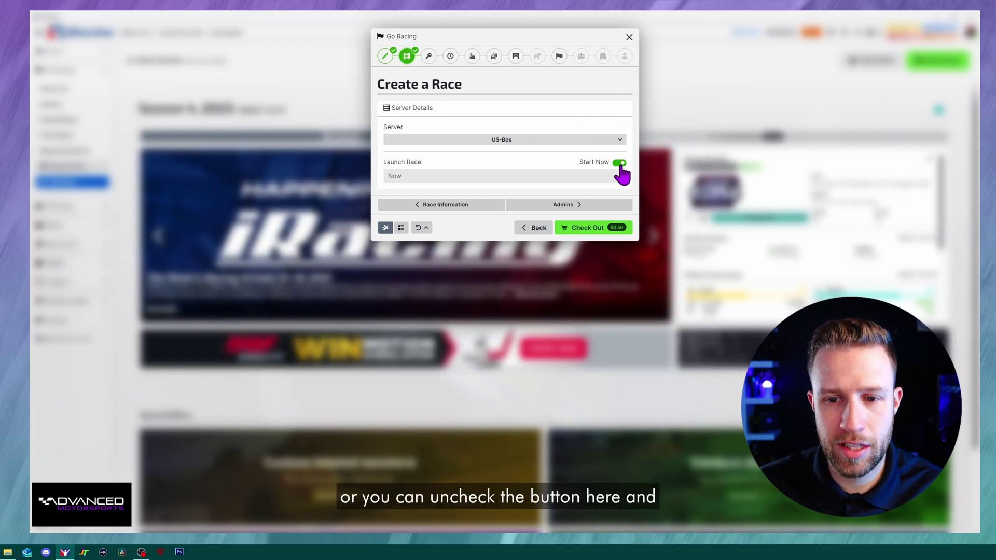
Try scheduling the race launch for Nov 04, 2023 16:01 and return the launch to Start Now
click(459, 175)
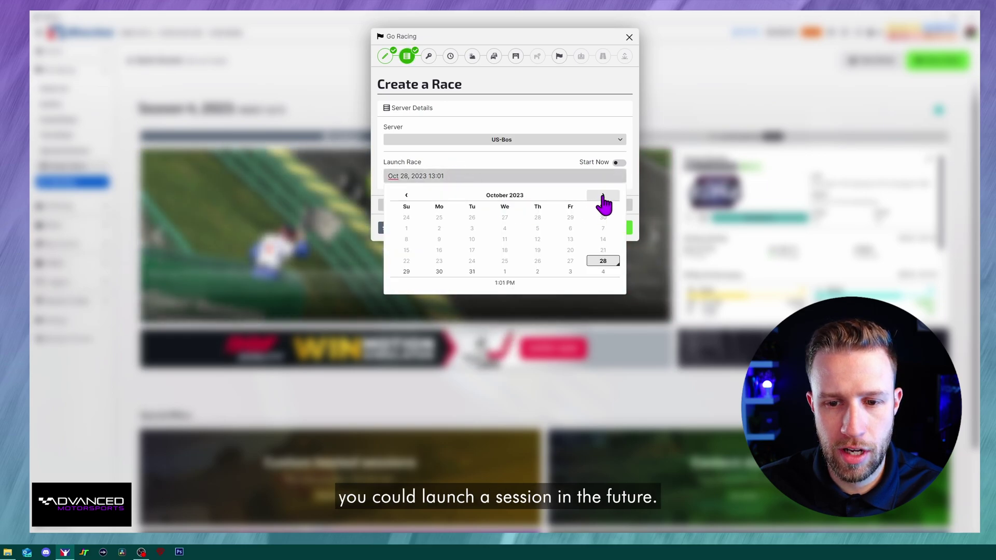
click(603, 196)
click(603, 196)
click(407, 195)
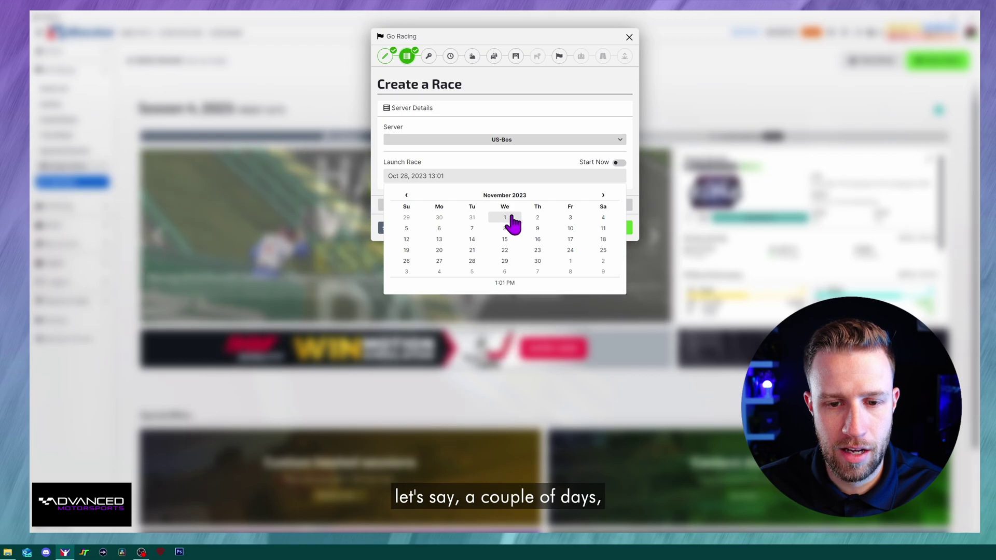
click(602, 217)
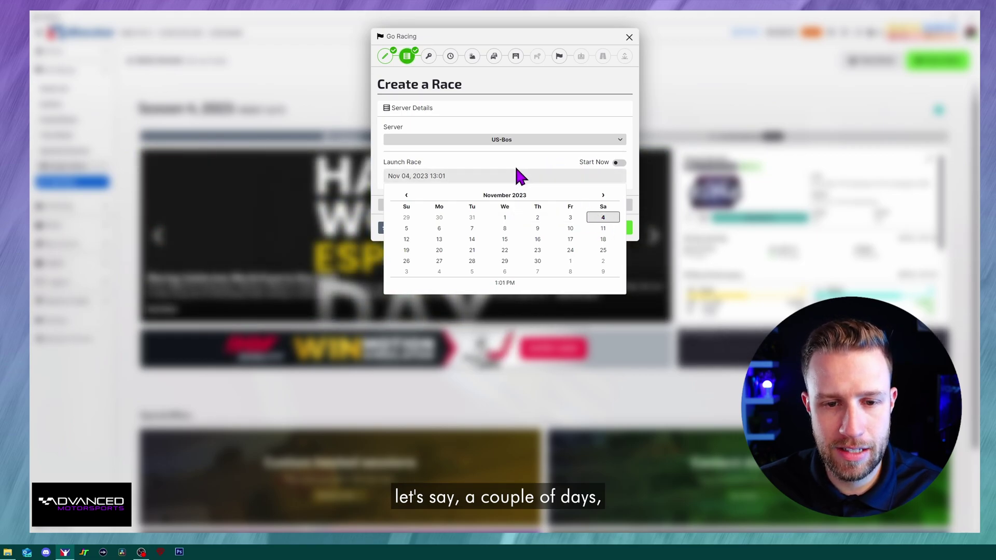
click(515, 283)
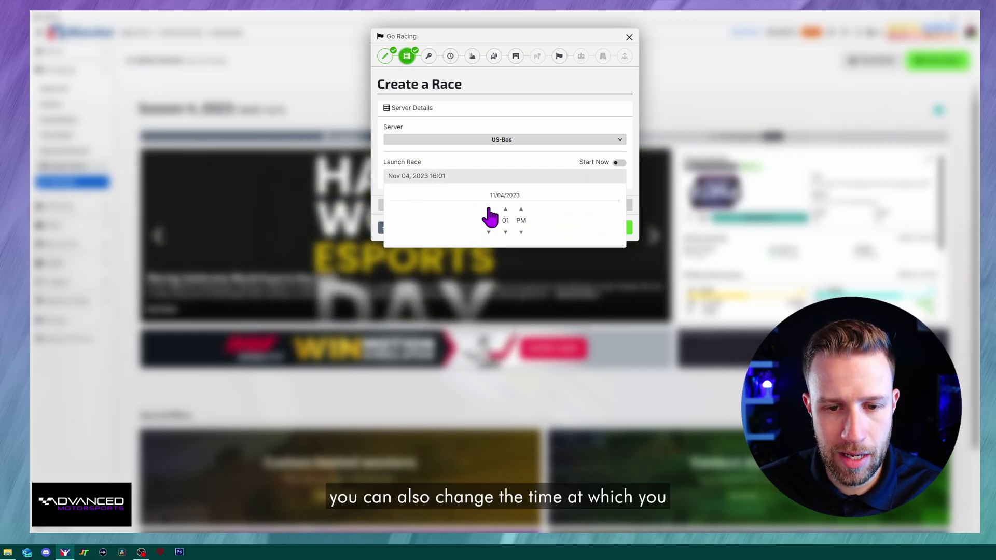
click(505, 153)
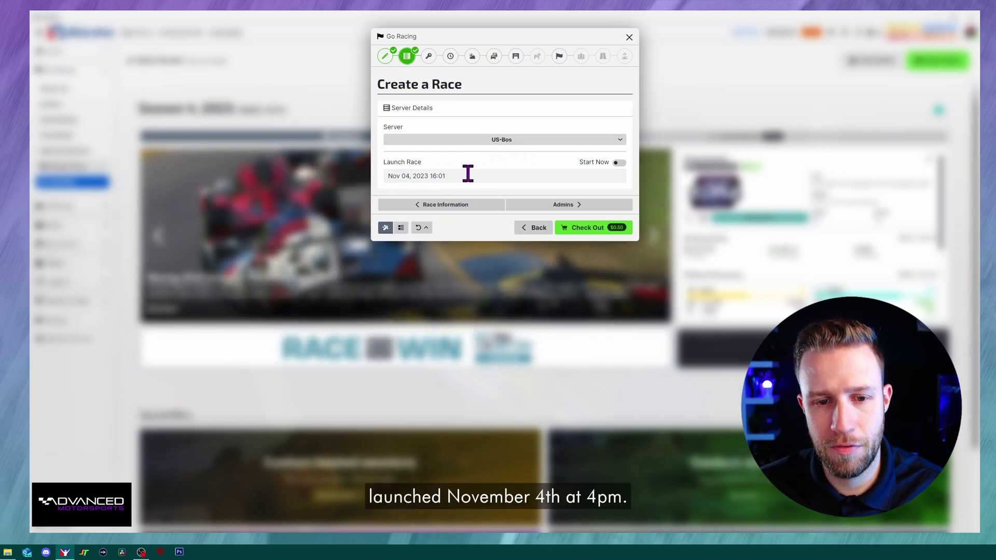
click(619, 164)
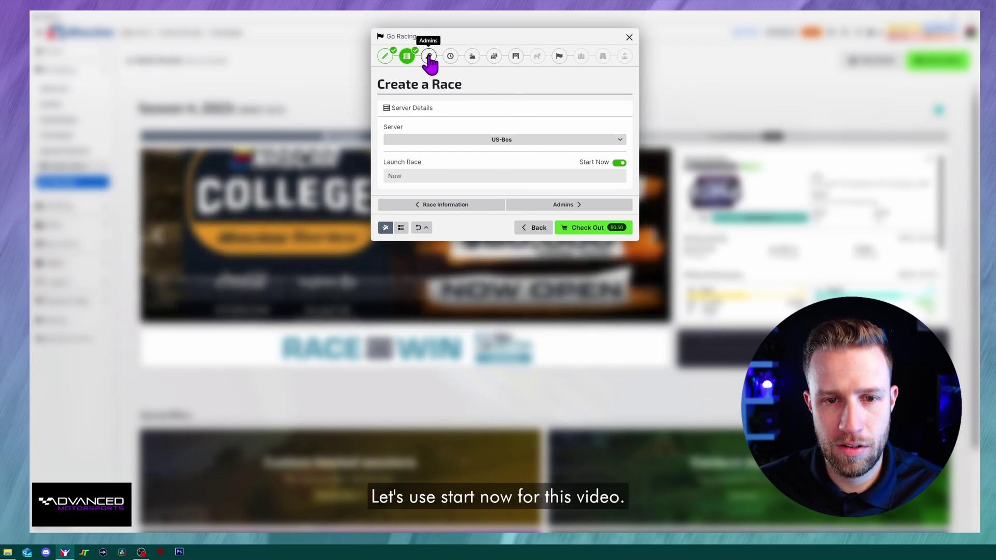
Open the race's admin settings and bring up the member search for adding an admin
click(592, 208)
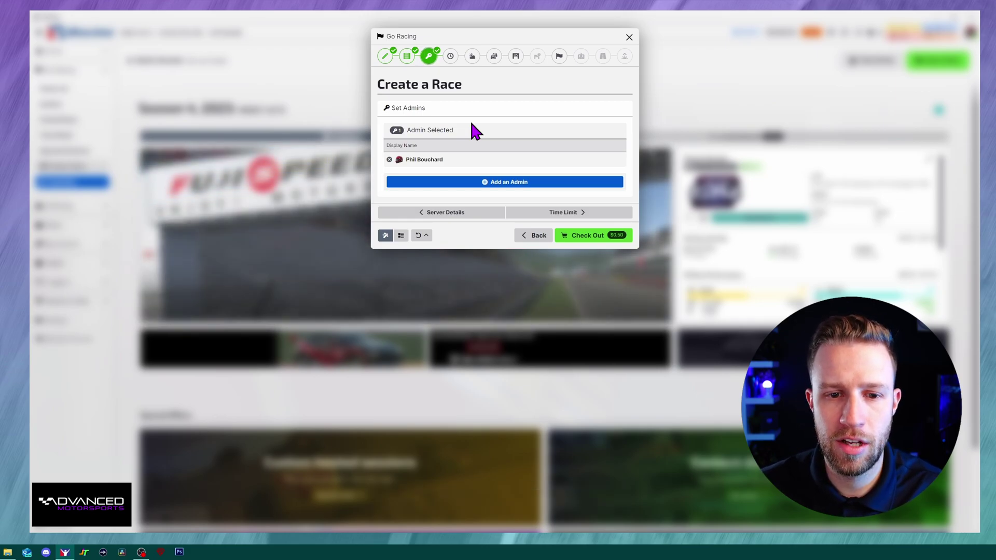
click(507, 183)
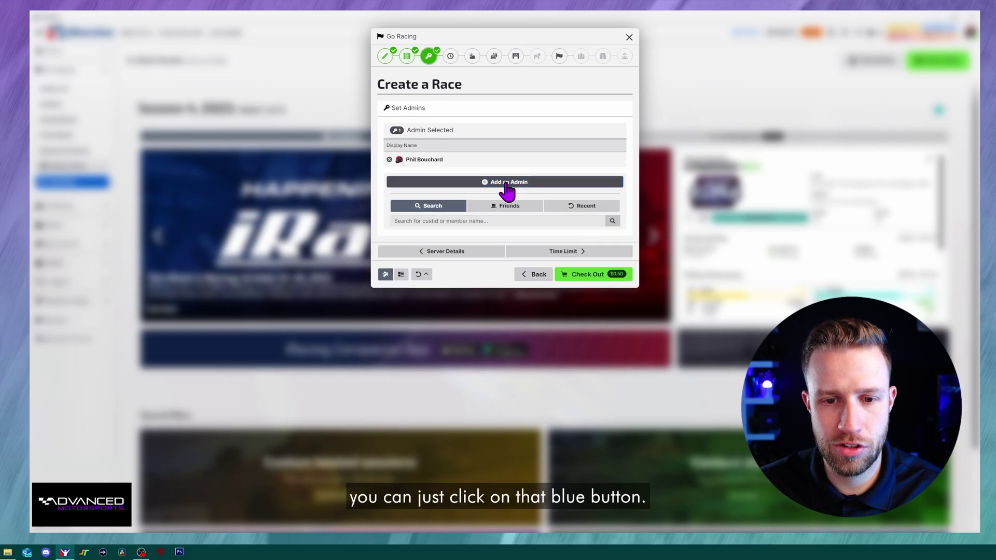
click(456, 220)
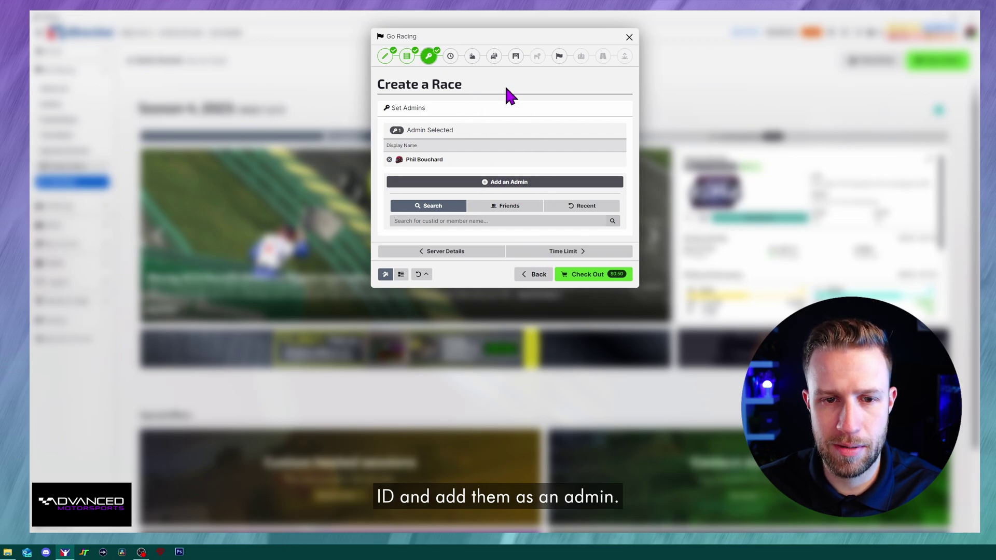
In the race's time limits, try the Open Practice Only event type and settle on Practice + Open Qualifier + Race
click(451, 57)
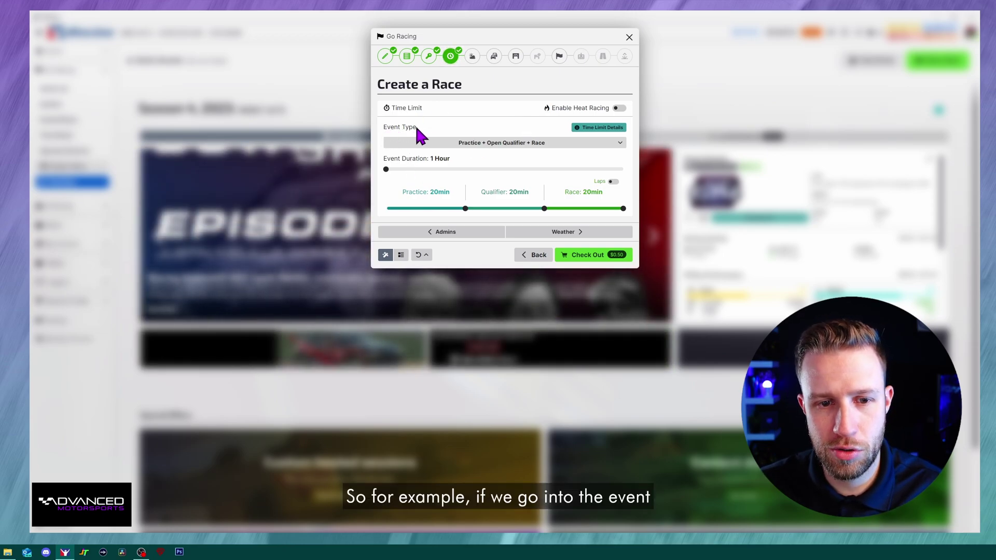
click(534, 144)
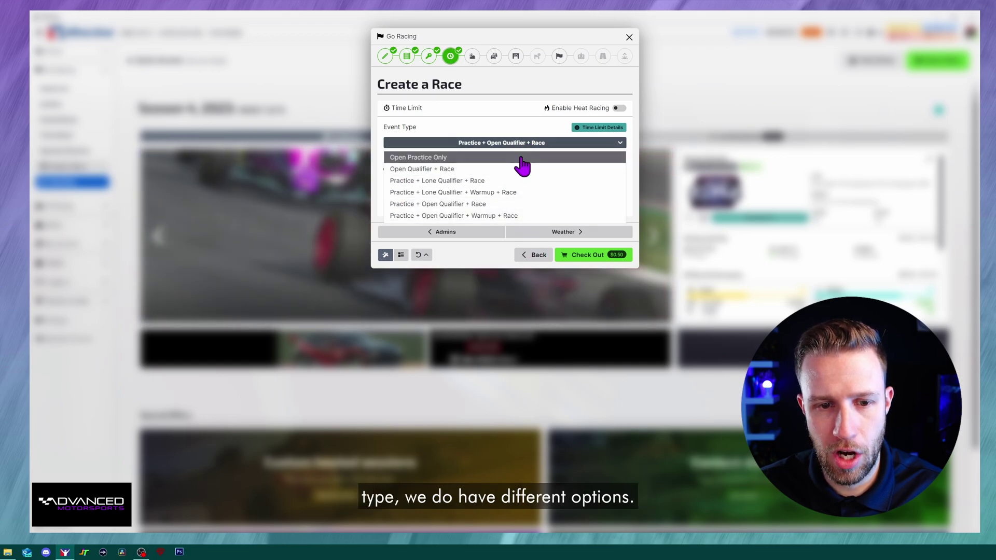
click(516, 157)
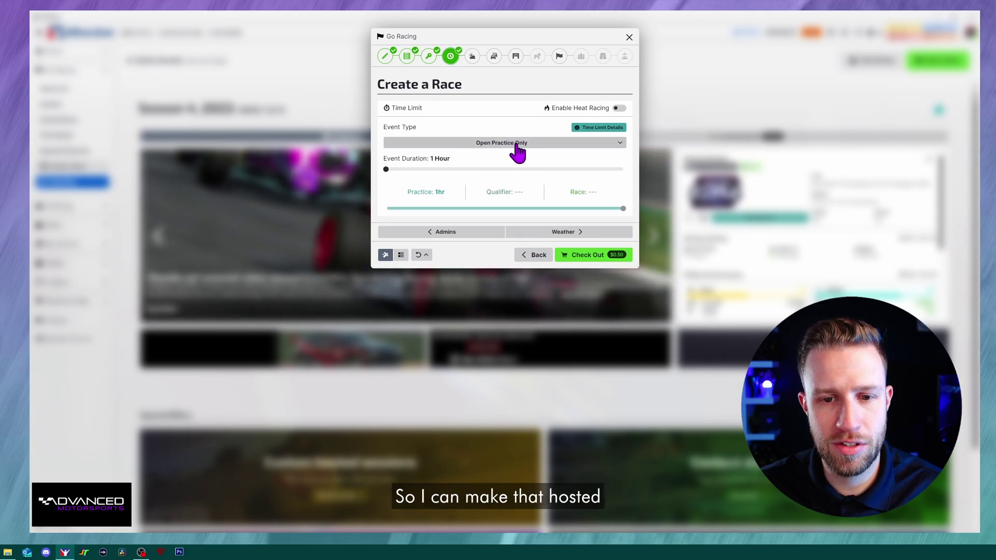
click(541, 148)
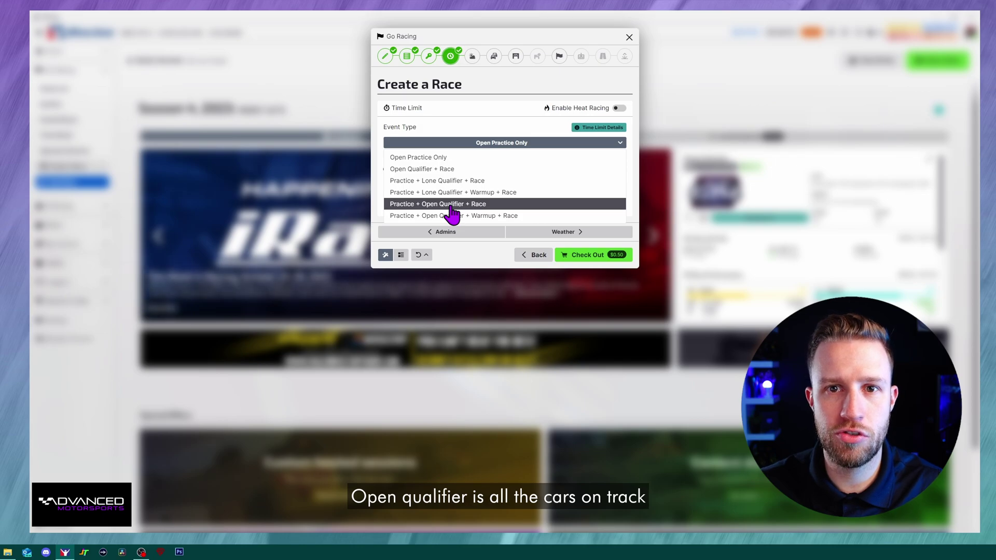
click(408, 204)
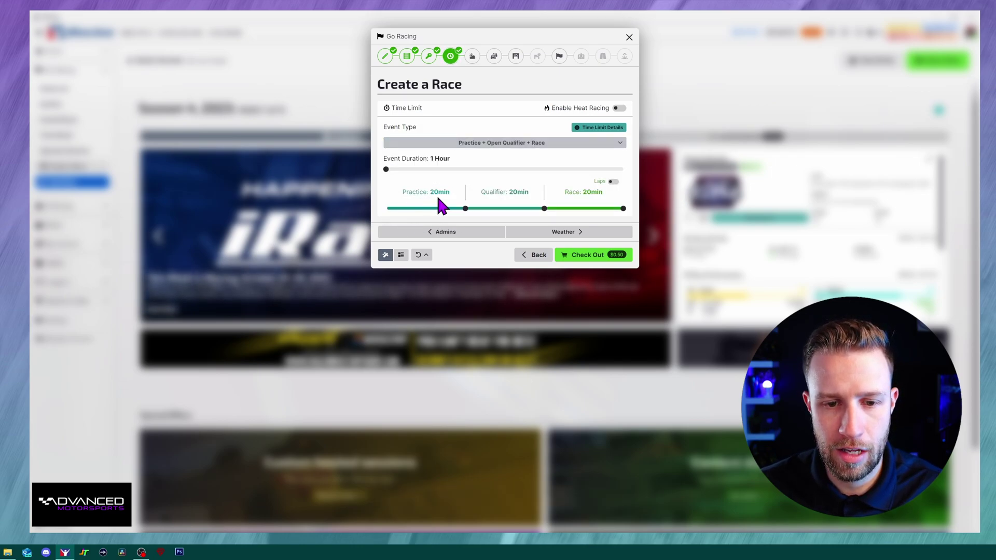
Set the event duration to 2 hours, with 45 minutes of practice, a 15-minute qualifier and a 1-hour race
mouse_move(387, 169)
mouse_down()
mouse_move(630, 176)
mouse_move(397, 172)
mouse_up()
drag(466, 209, 475, 209)
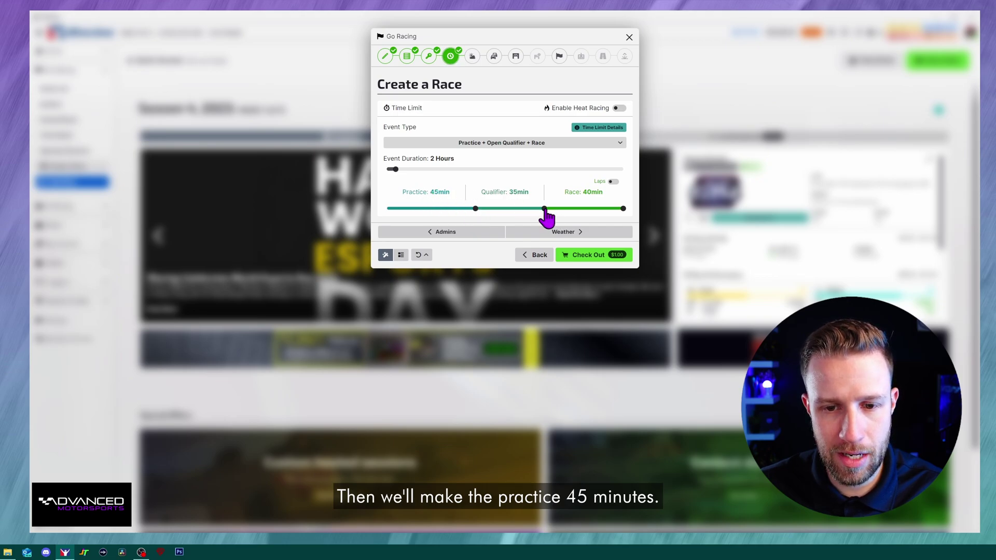
drag(544, 209, 506, 209)
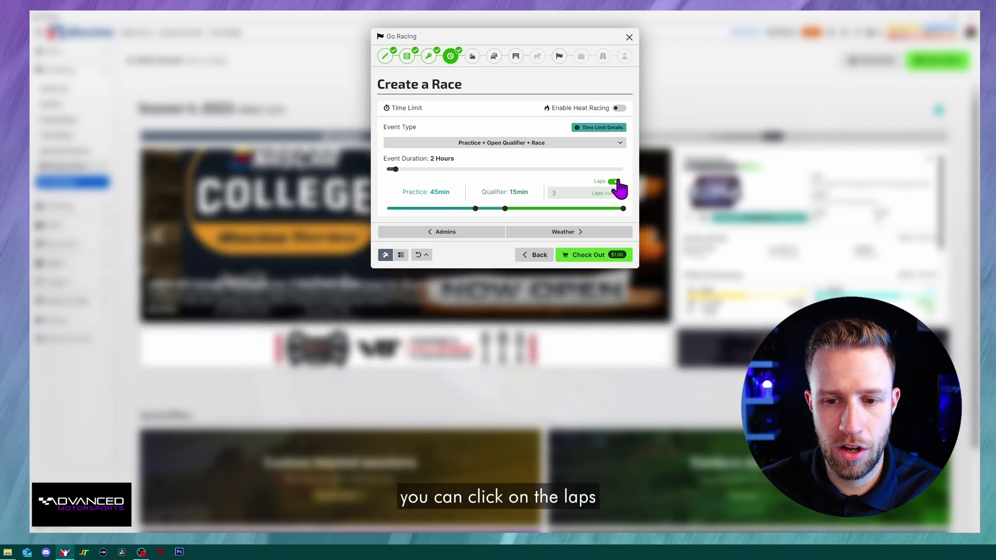
Try limiting the race to 25 laps and return it to a timed race
click(555, 192)
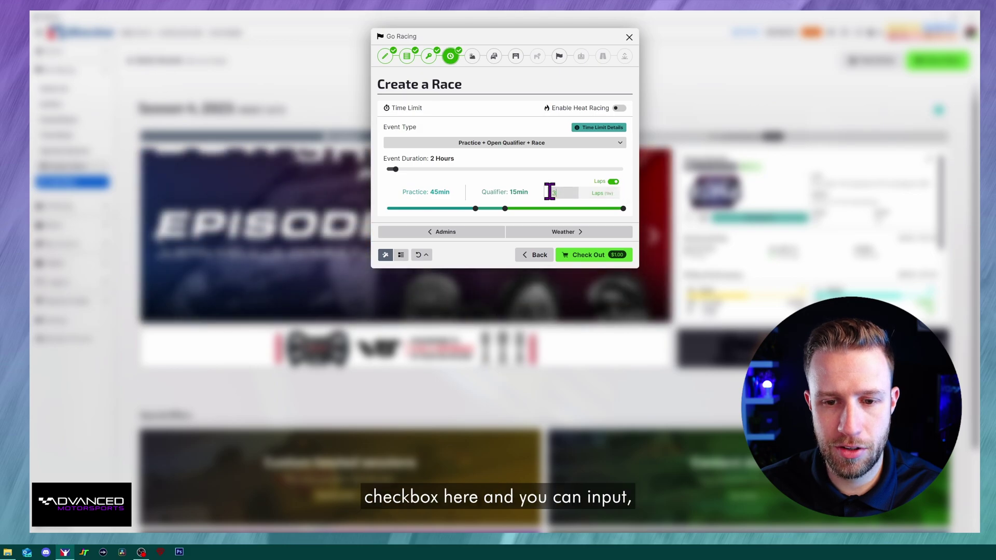
text(25)
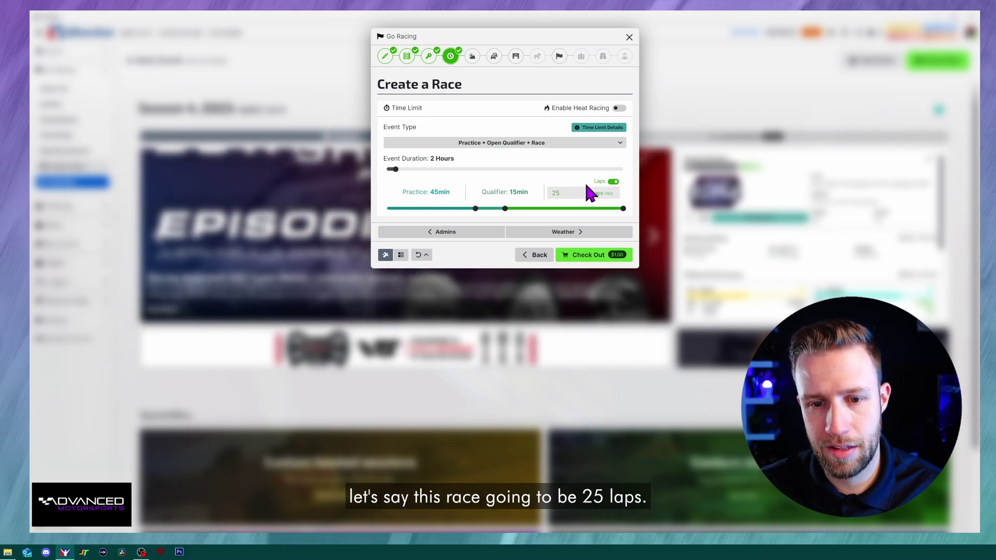
click(613, 183)
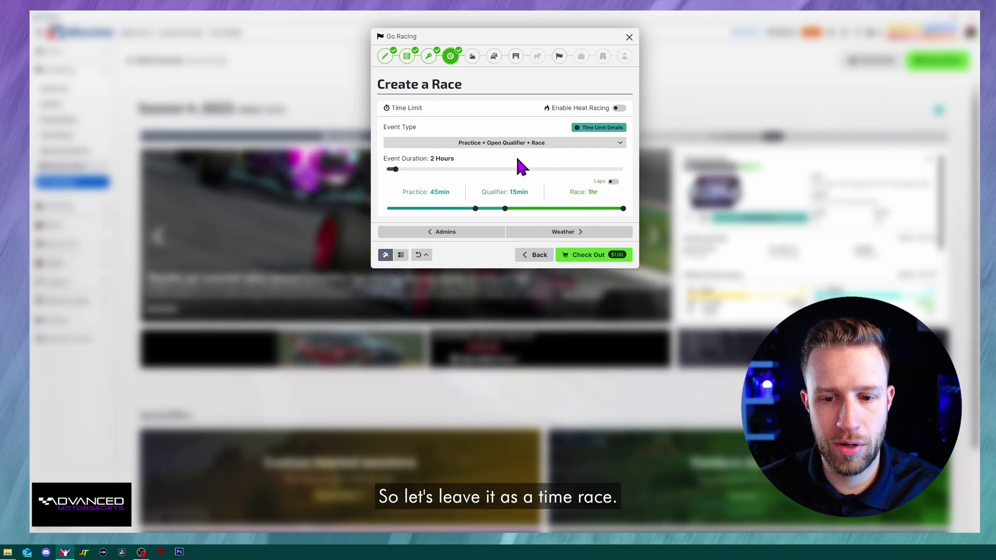
Try the custom weather and sky options, and finish with both Generate Weather and Dynamic Sky enabled
click(569, 233)
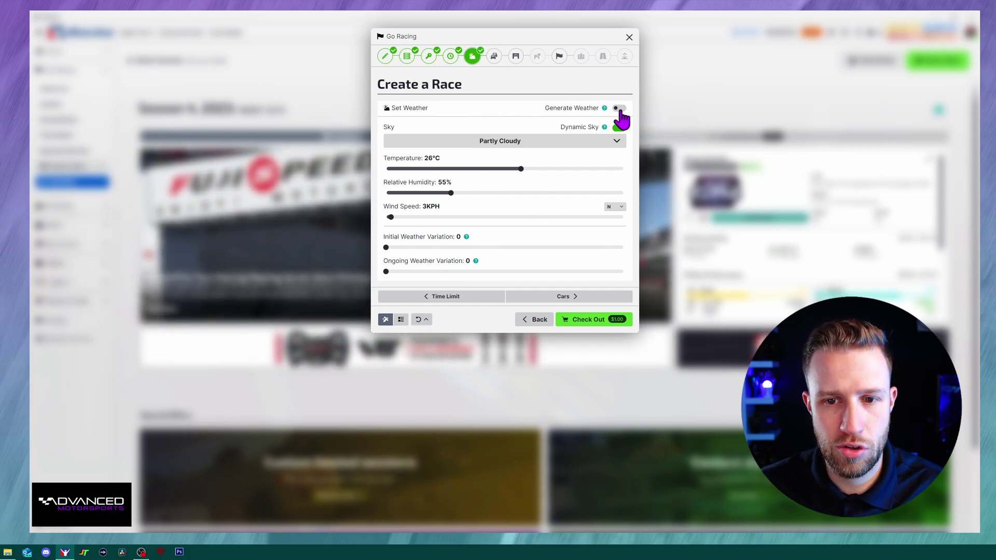
click(619, 109)
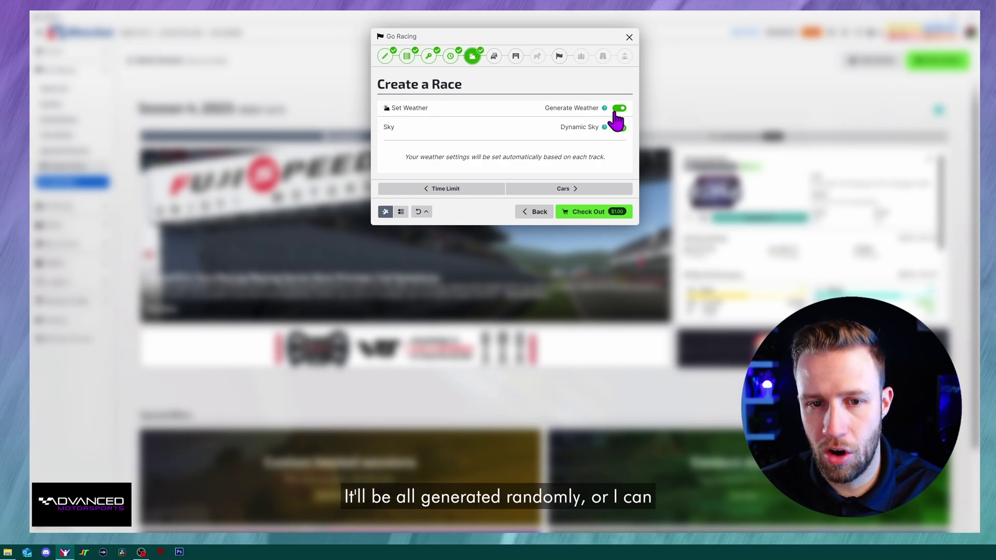
click(619, 108)
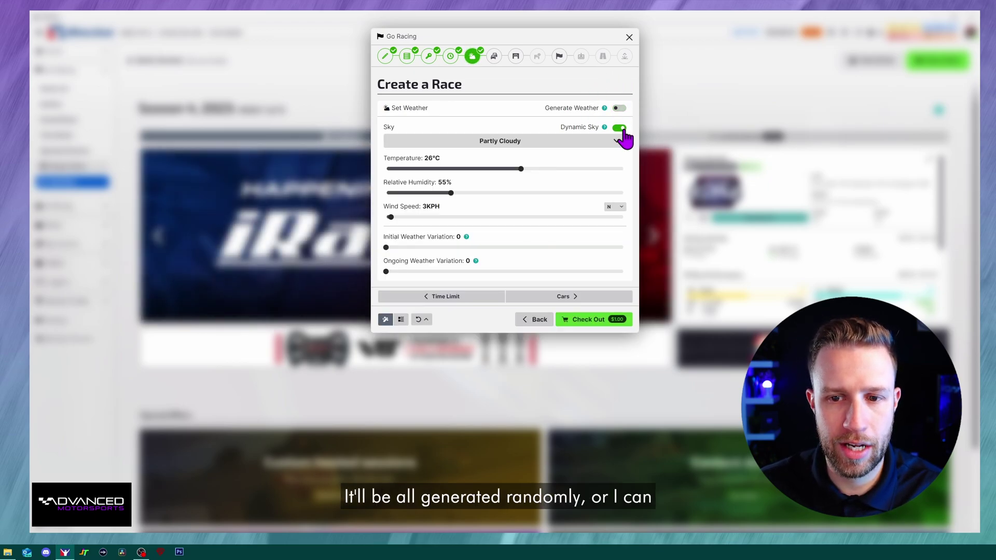
click(619, 128)
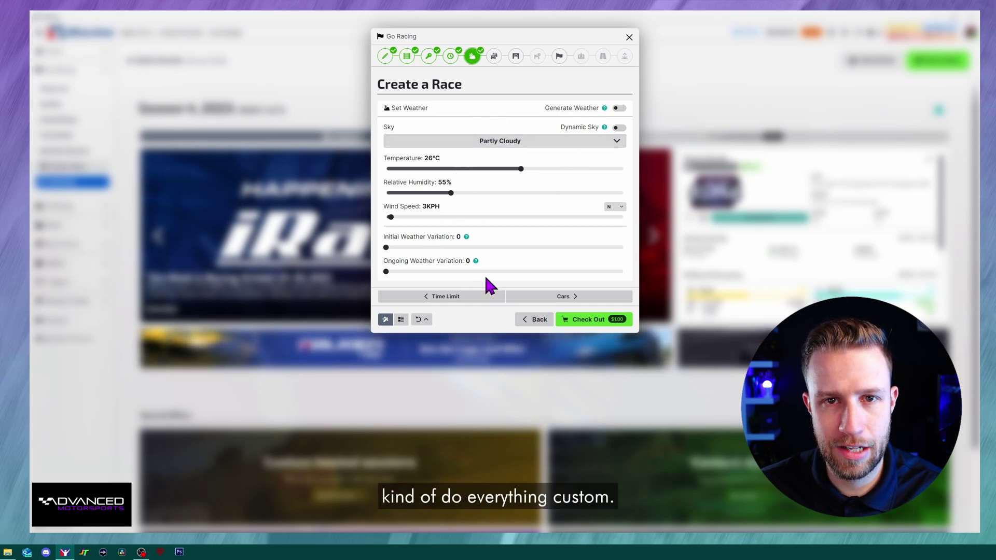
click(620, 128)
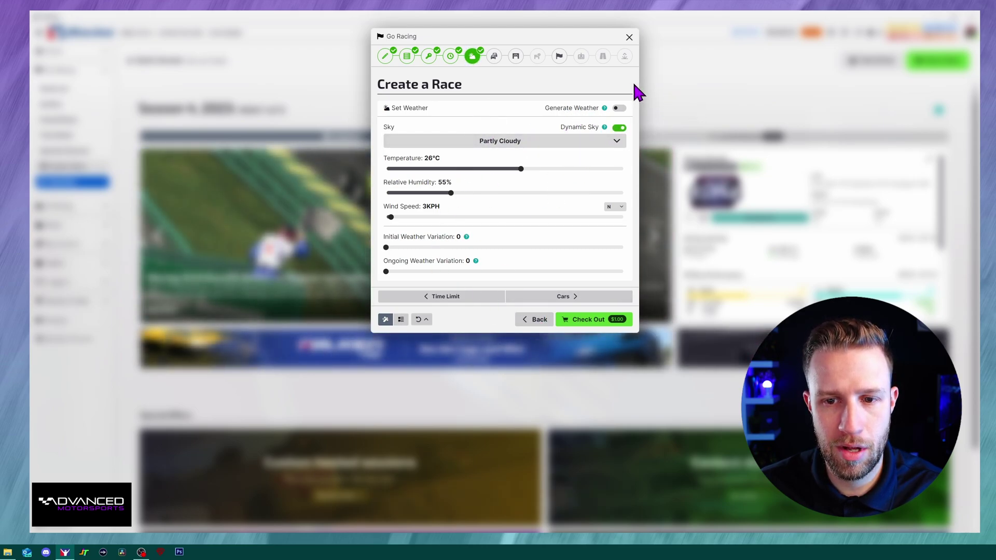
click(619, 108)
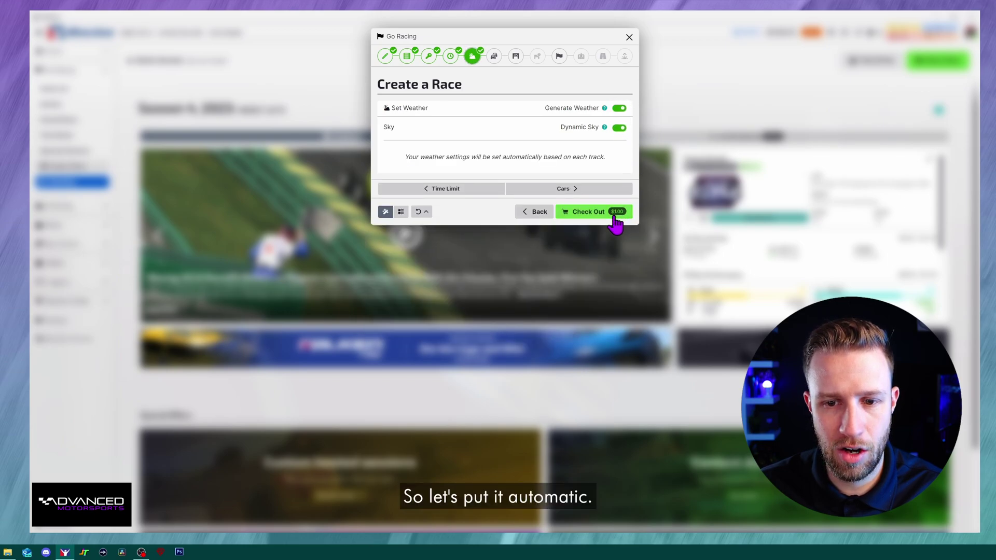
Open the race's car settings, bring up the list of available cars and switch to using car classes
click(564, 190)
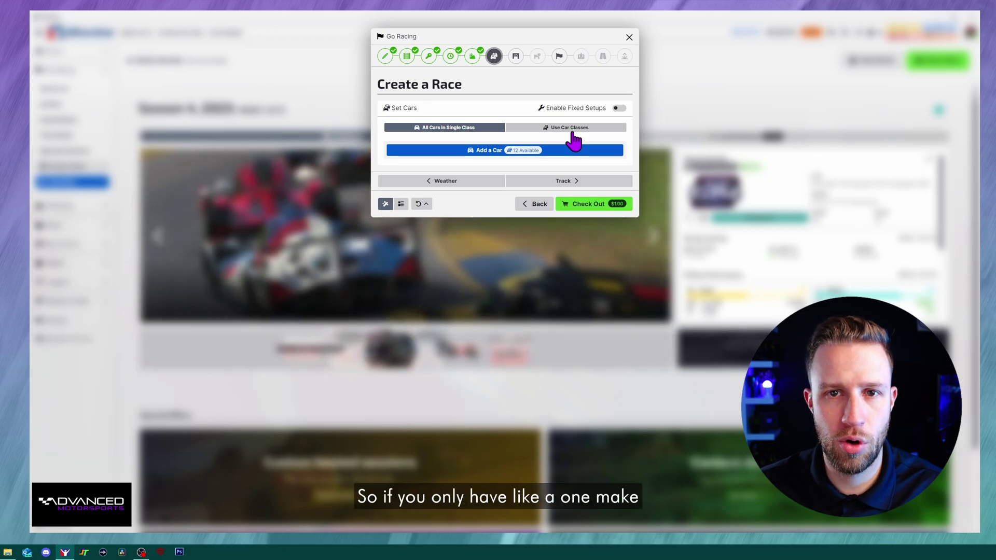
click(474, 152)
click(548, 130)
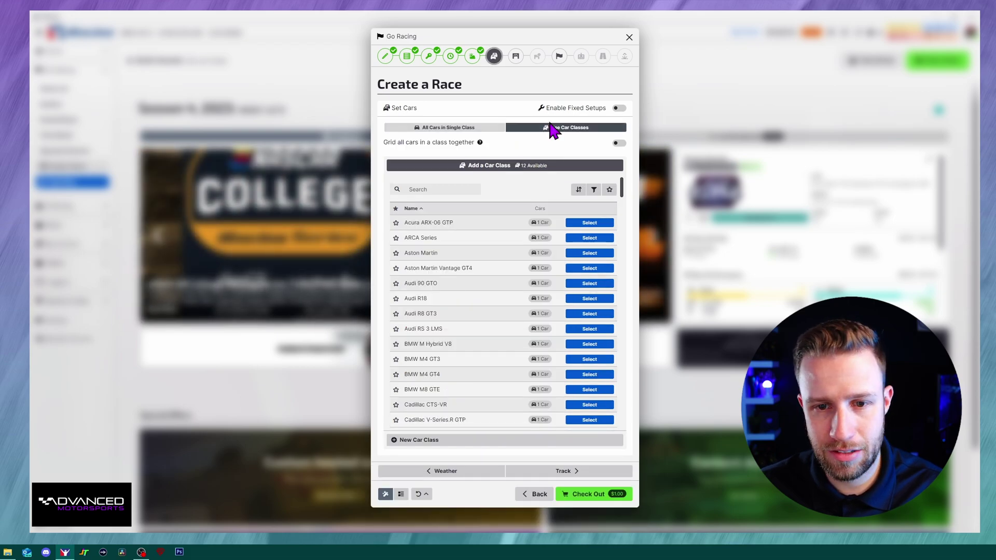
Switch back to having all cars in a single class and add the BMW M4 GT3 to the race
click(457, 127)
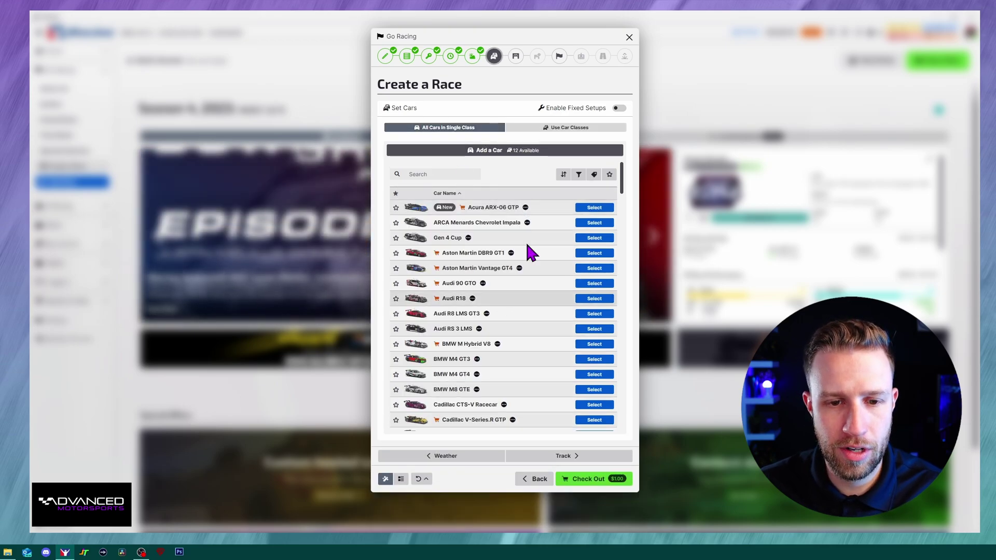
scroll(522, 249, down, 5)
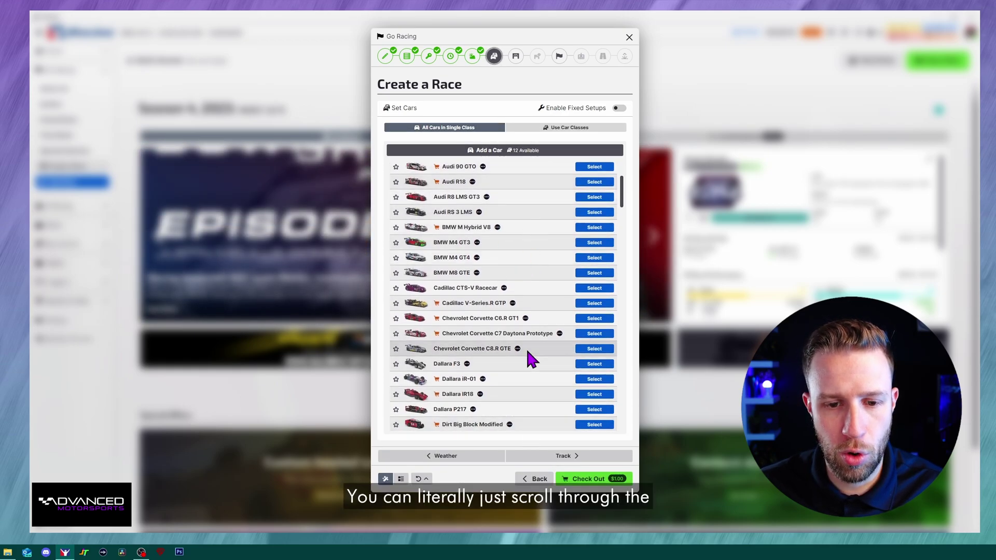
click(594, 244)
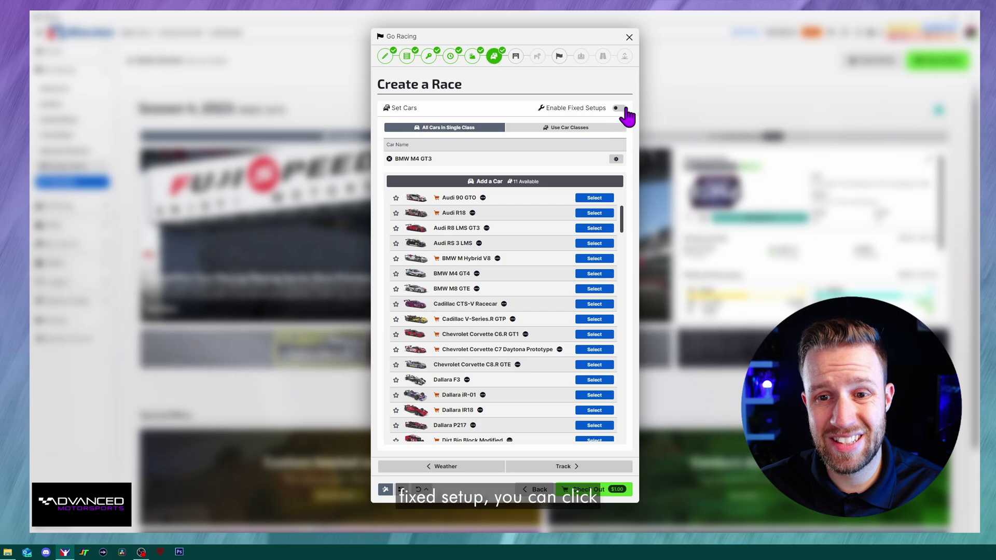
Try fixed setups with the Audi R8 LMS GT3 added, and look through the race setups offered for the BMW M4 GT3
click(623, 108)
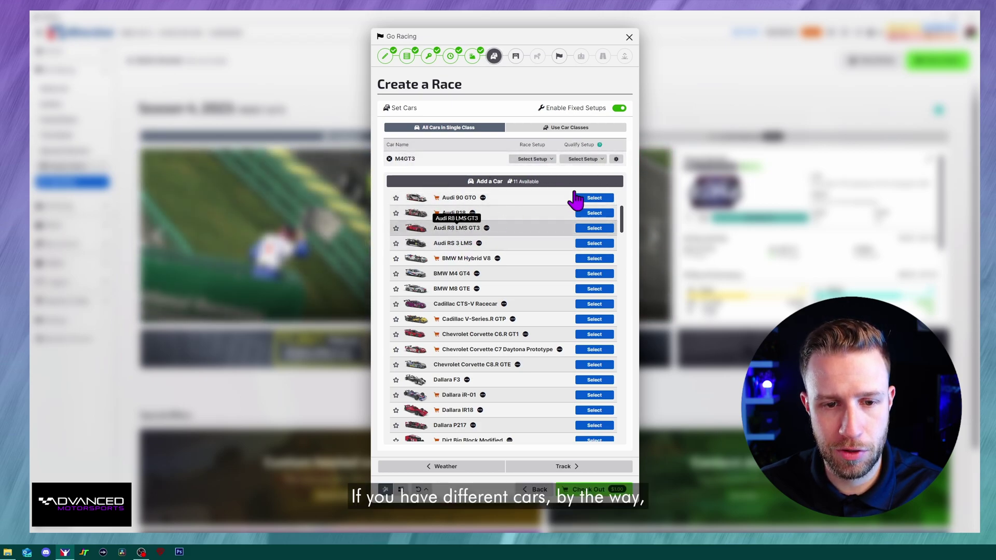
click(594, 228)
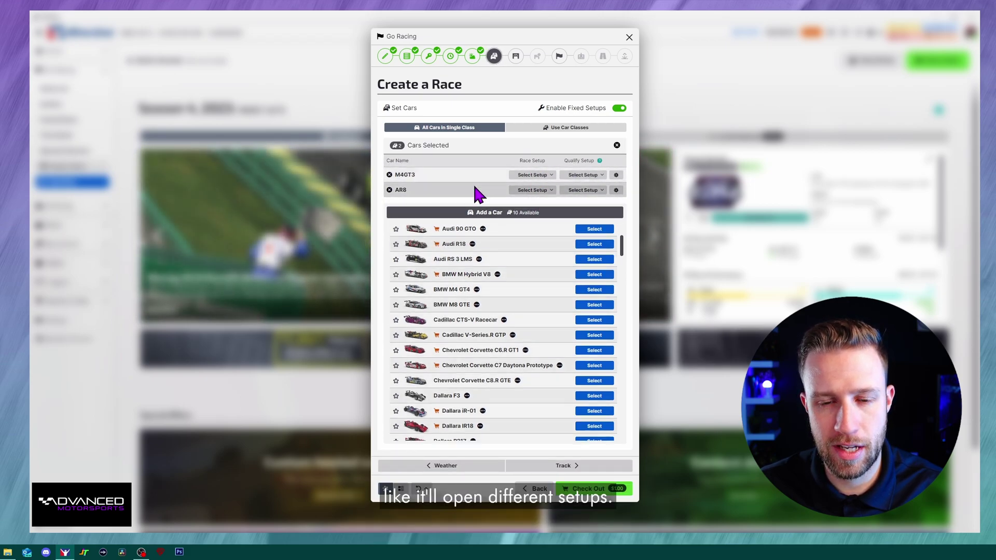
click(532, 174)
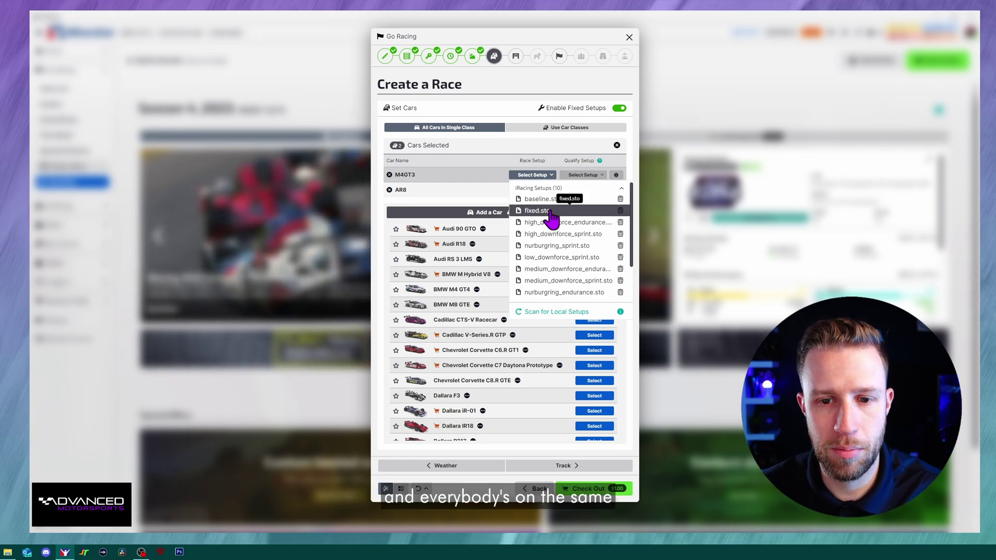
click(537, 157)
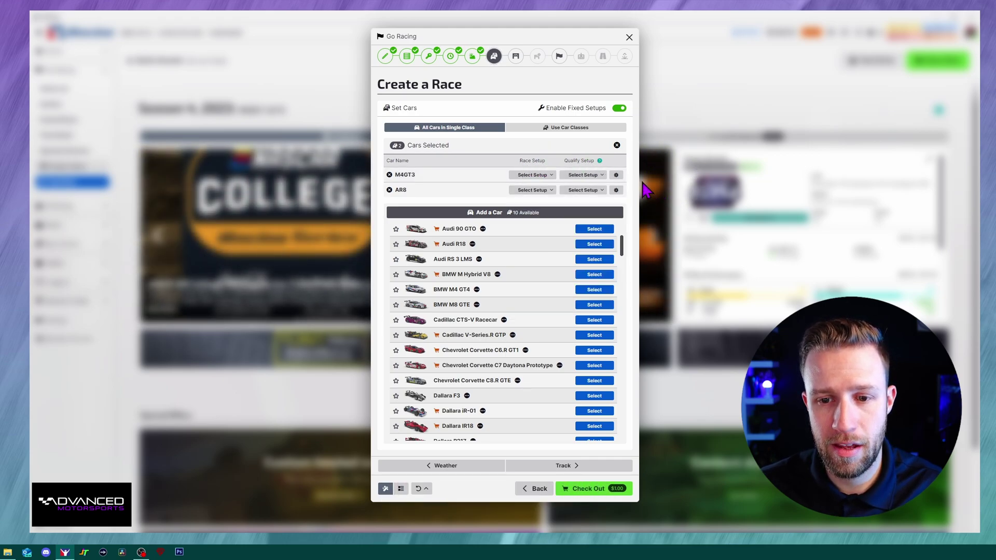
Review the BMW M4 GT3's fuel, weight penalty, engine power and tire change settings, and dismiss the system message
click(616, 176)
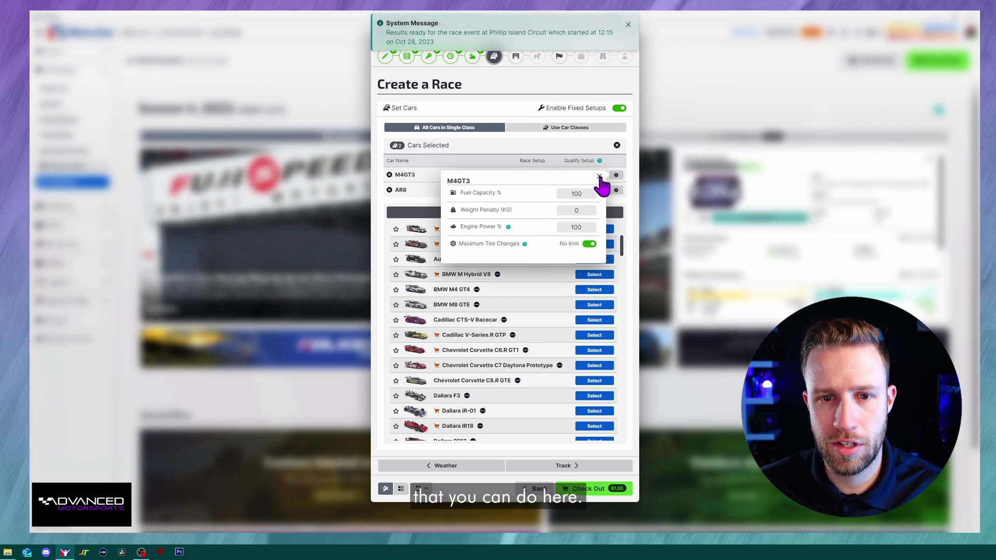
click(600, 177)
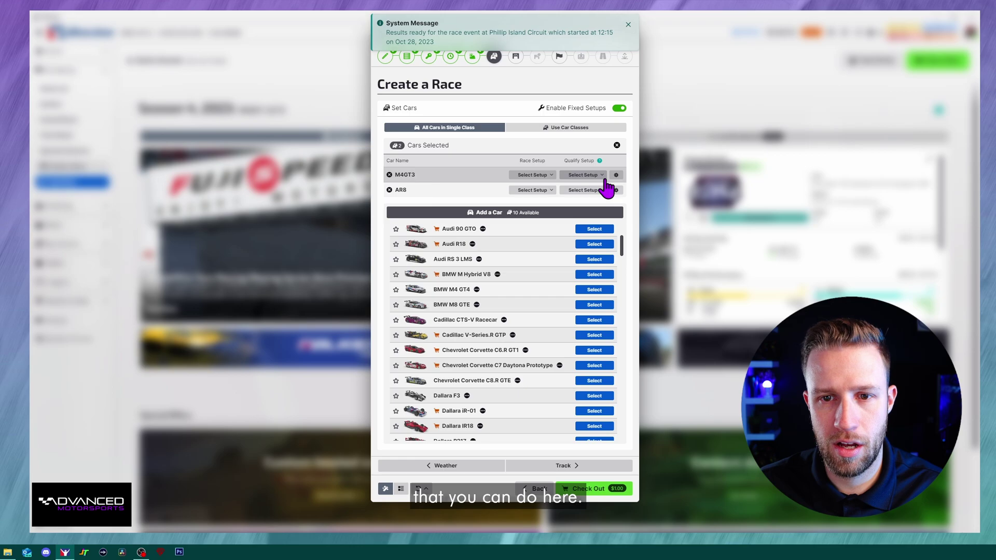
click(628, 24)
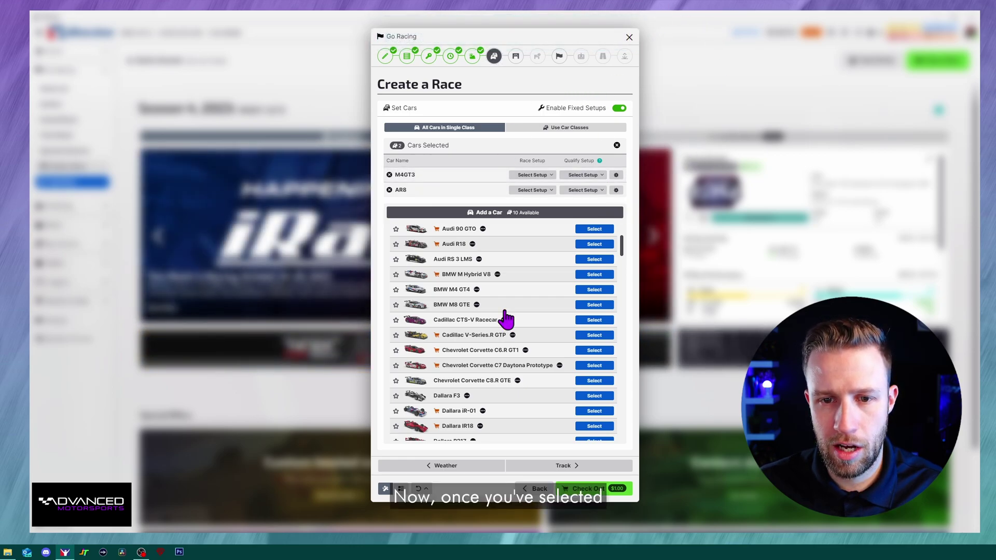
Turn fixed setups off and remove the Audi R8 LMS GT3 from the selected cars
click(619, 108)
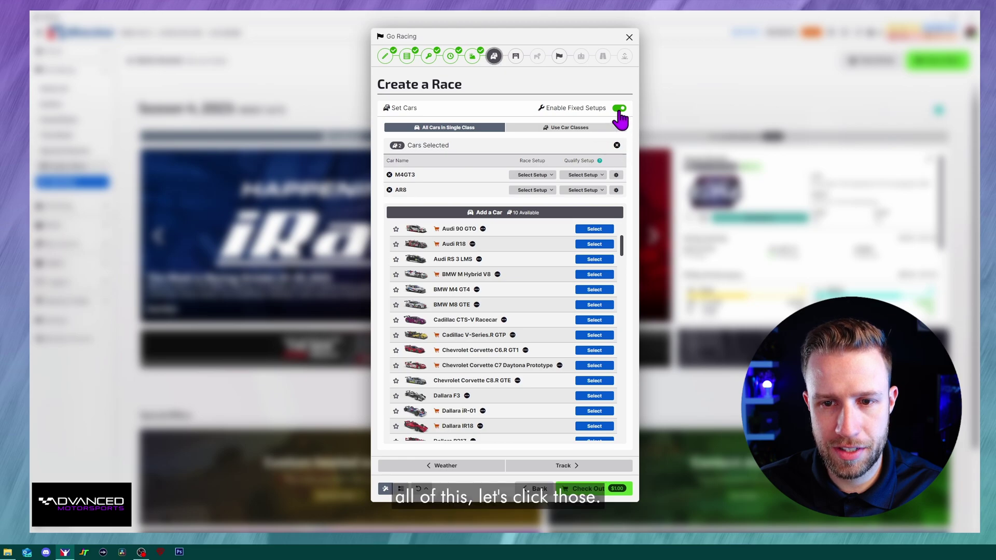
click(389, 193)
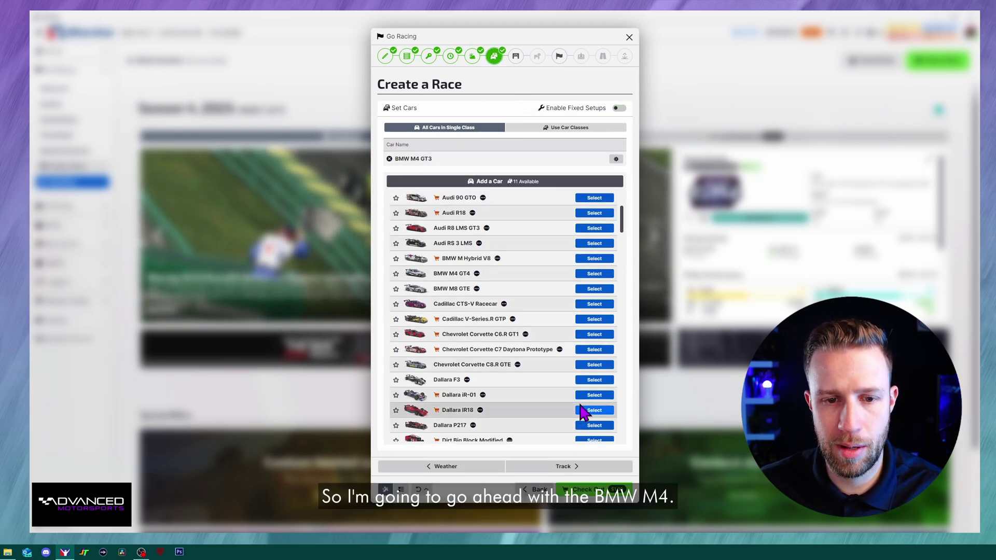
Search the tracks for "day" and add Daytona International Speedway with the Road Course layout
click(578, 467)
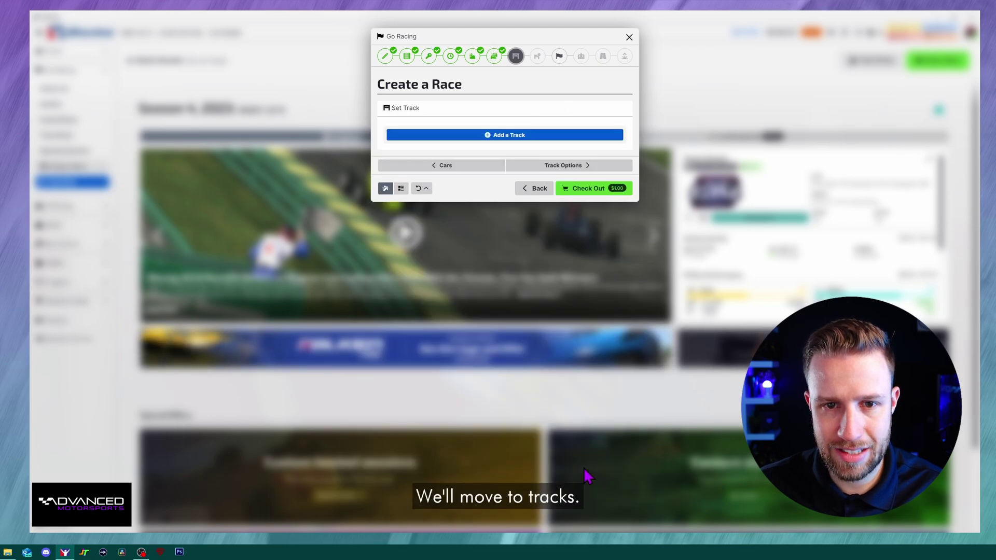
click(493, 136)
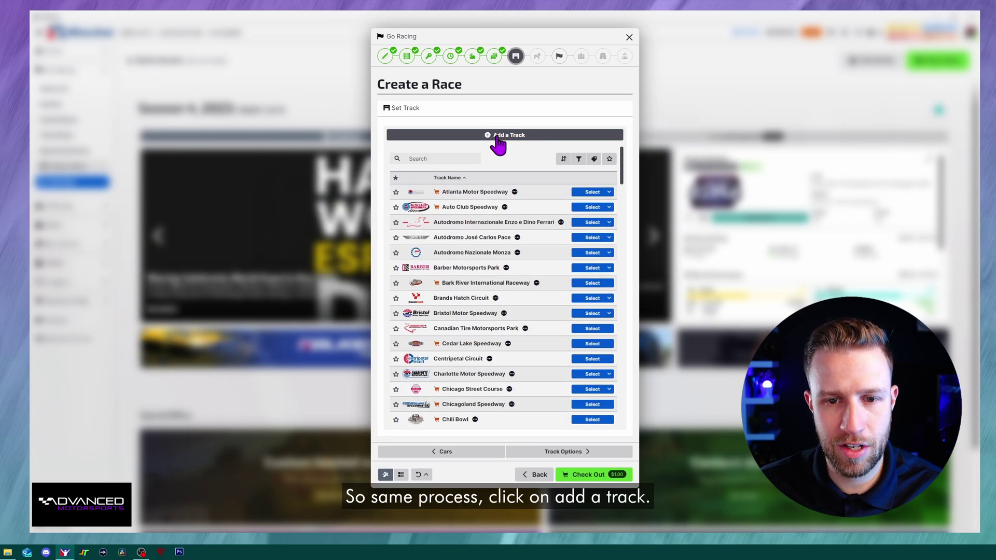
click(441, 156)
text(day)
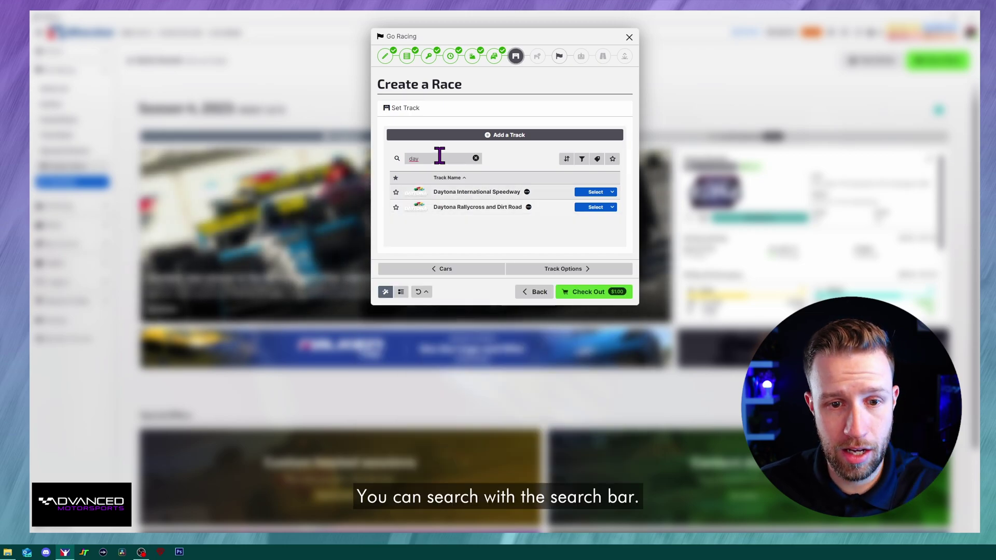
click(612, 195)
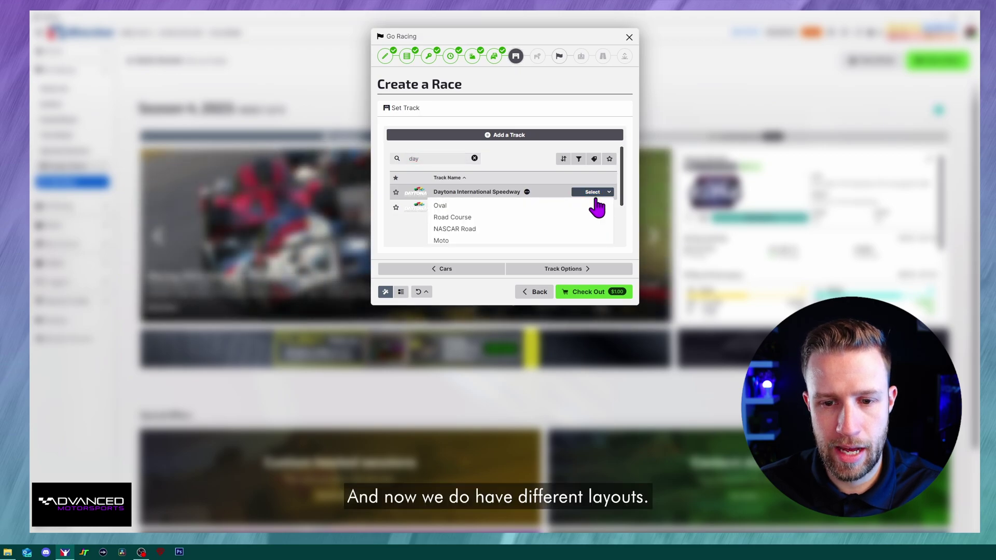
scroll(544, 210, down, 3)
scroll(488, 221, up, 3)
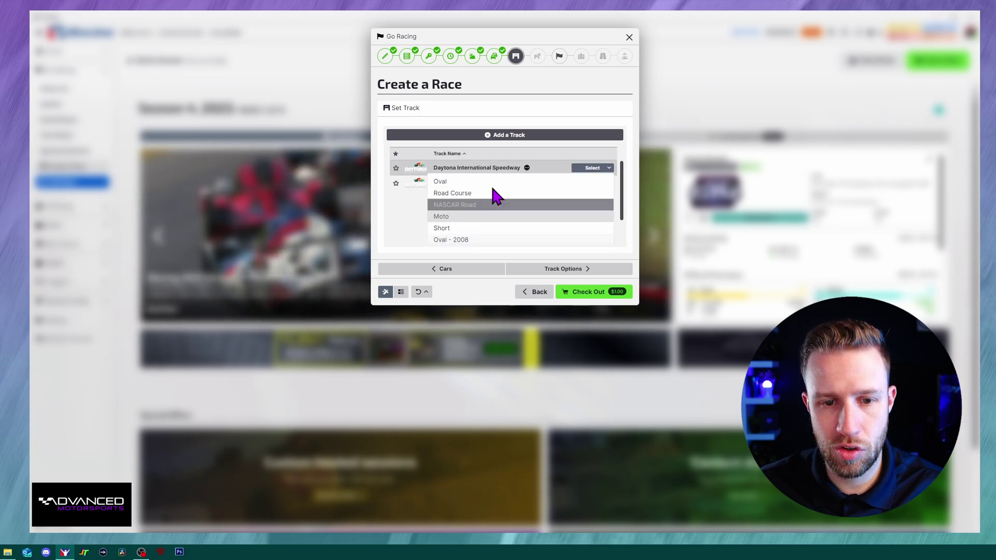
click(465, 193)
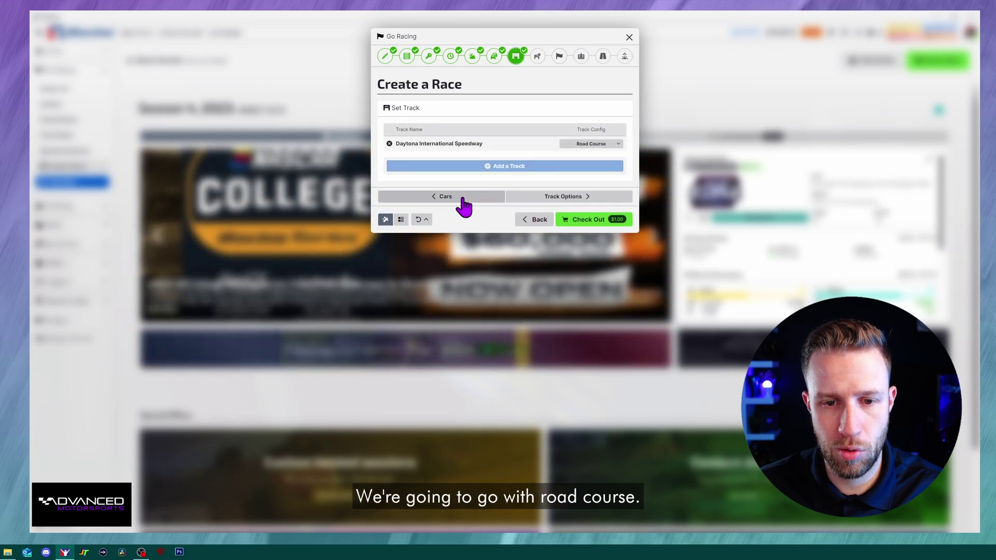
Continue to the track options and set the maximum number of drivers to 60
click(581, 199)
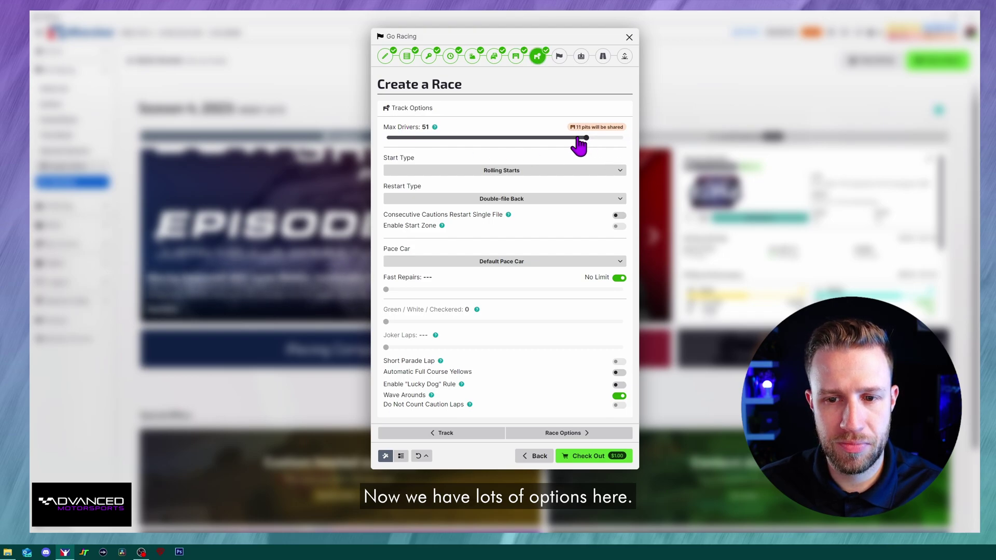
drag(568, 146, 419, 146)
drag(605, 136, 644, 137)
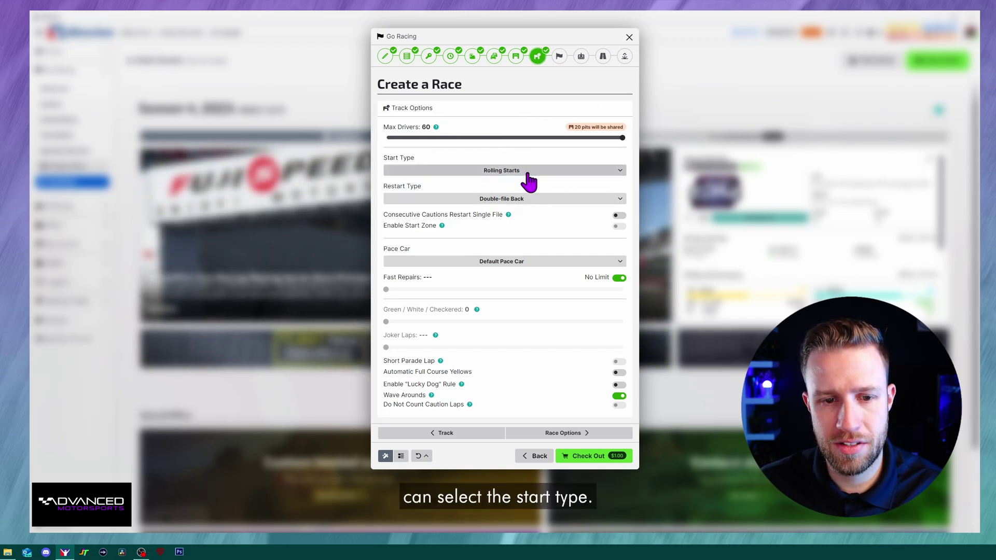
Review the available start types and restart types in the track options
click(552, 171)
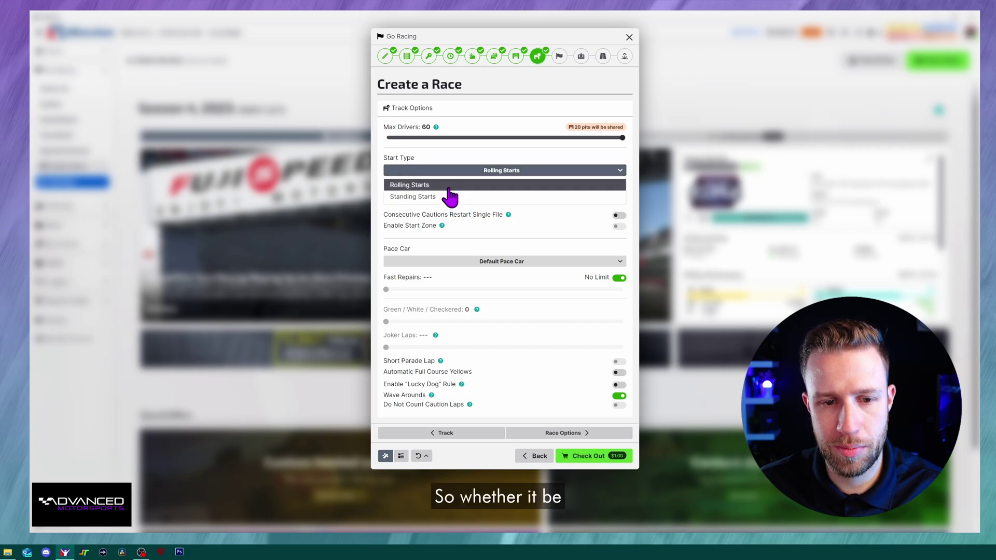
click(562, 169)
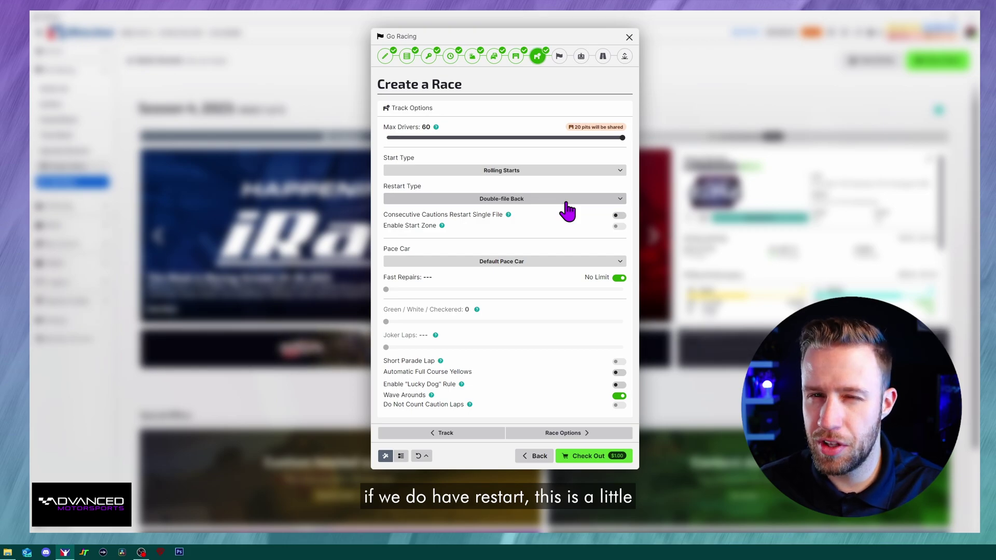
click(491, 201)
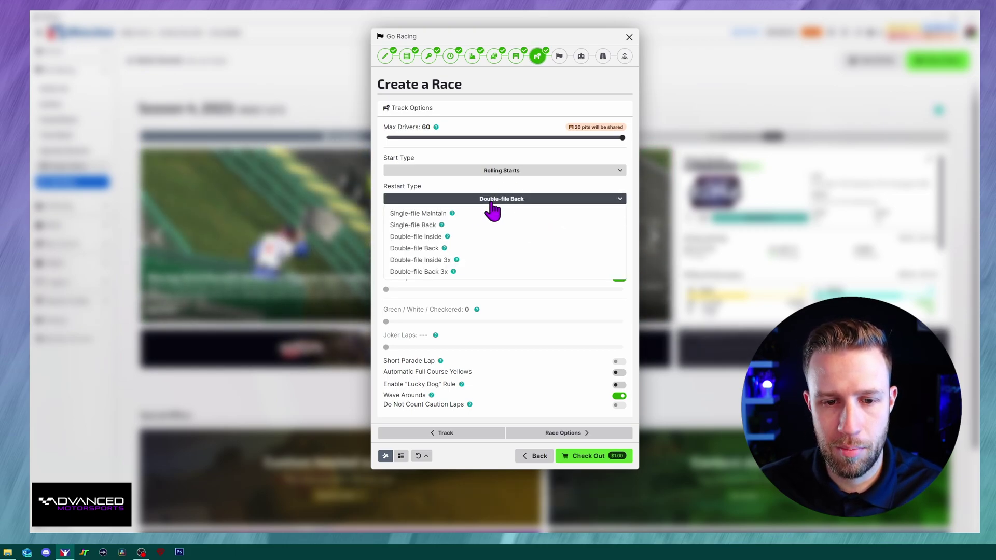
click(462, 193)
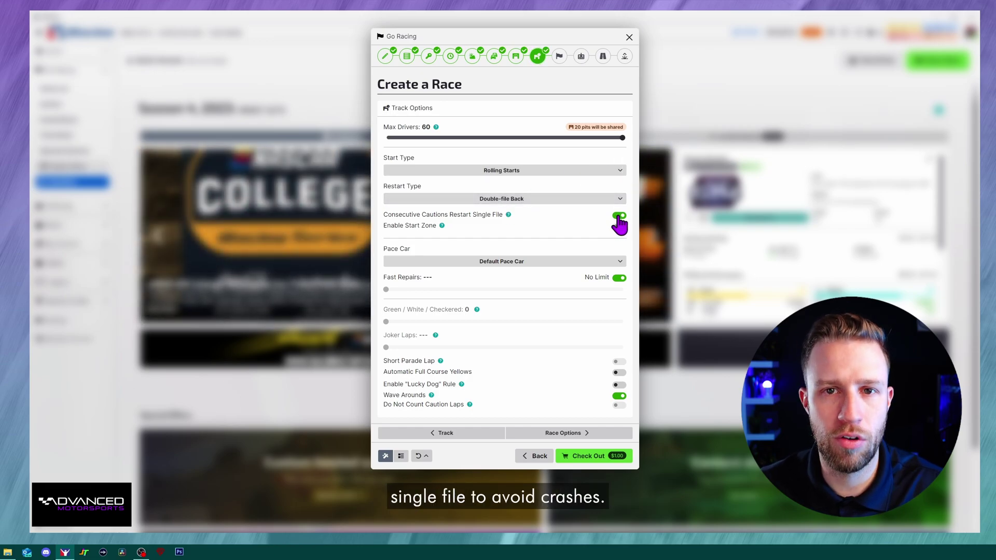
Turn single-file restarts for consecutive cautions off and look through the pace car choices
click(618, 216)
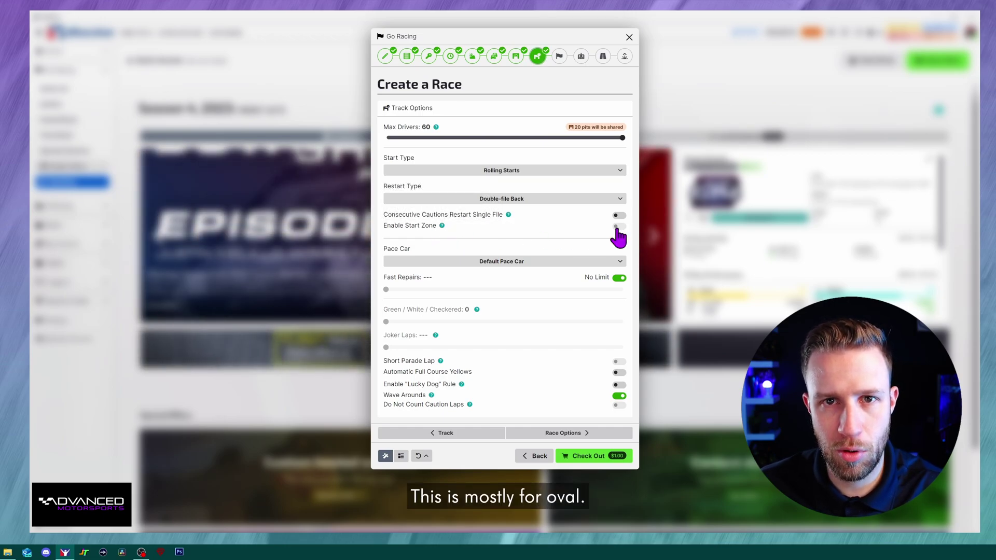
click(525, 262)
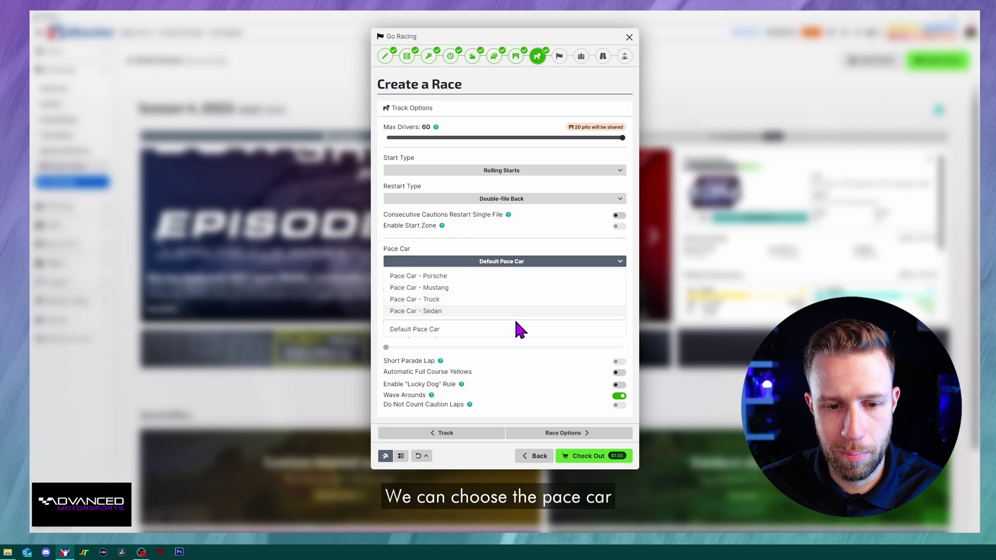
click(523, 261)
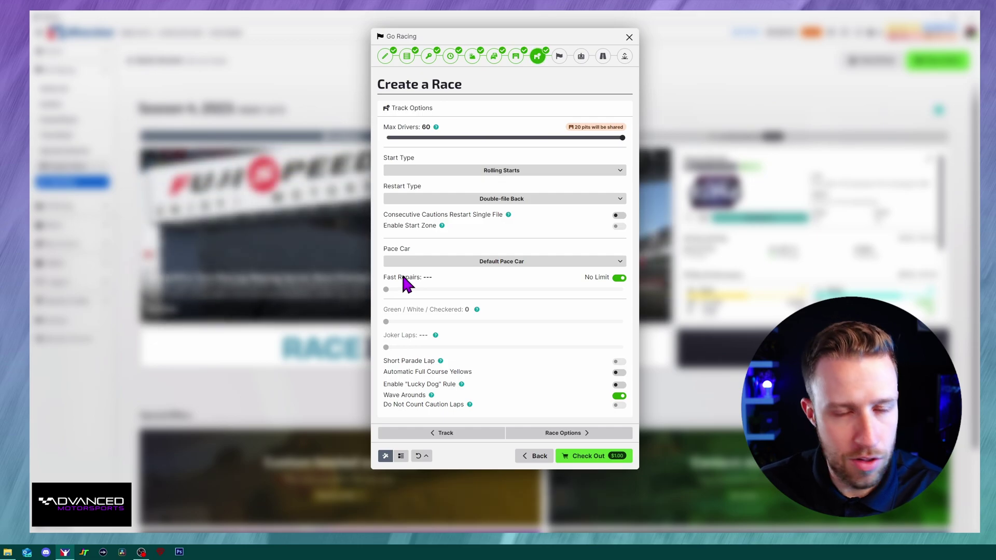
Remove the unlimited fast repairs, set fast repairs to 0, and continue to the race options
click(620, 278)
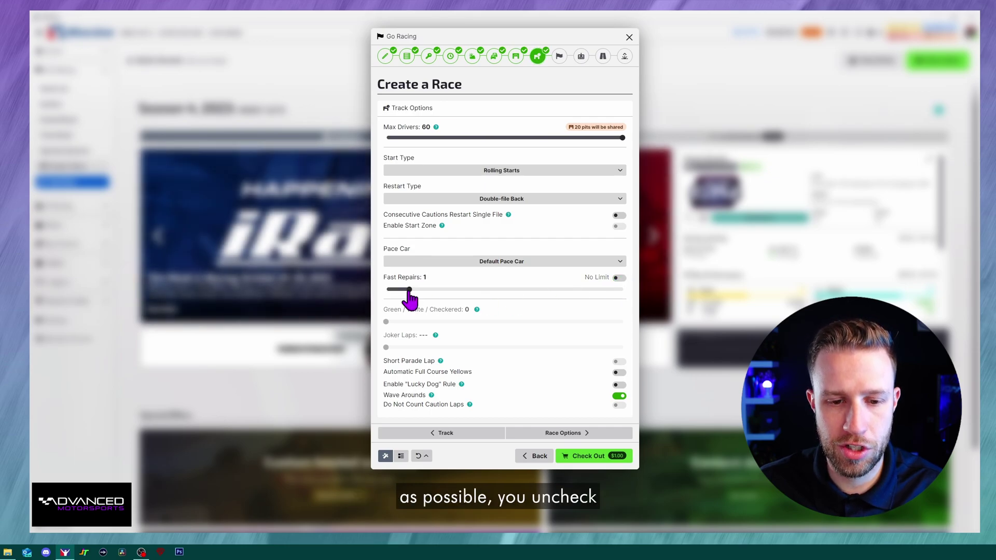
drag(409, 291, 316, 286)
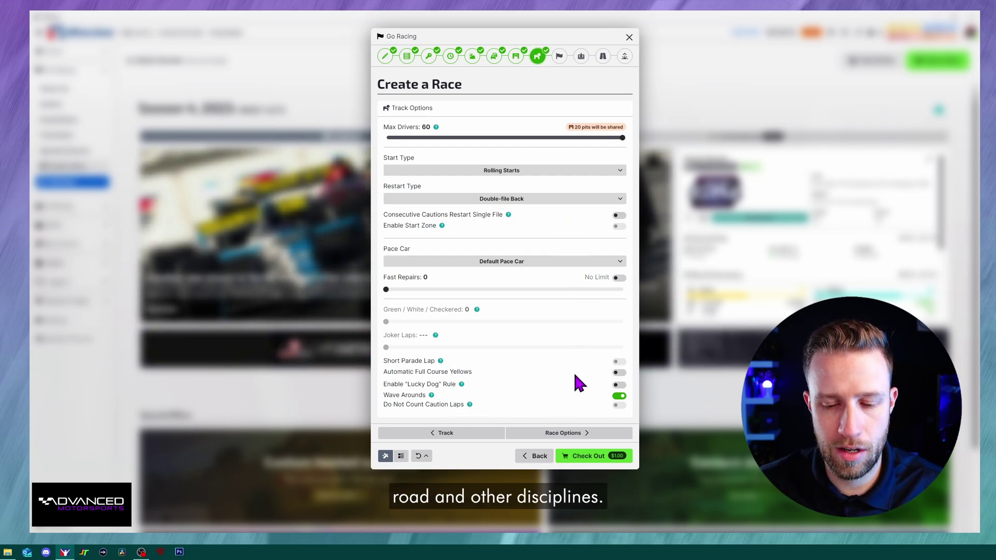
click(570, 433)
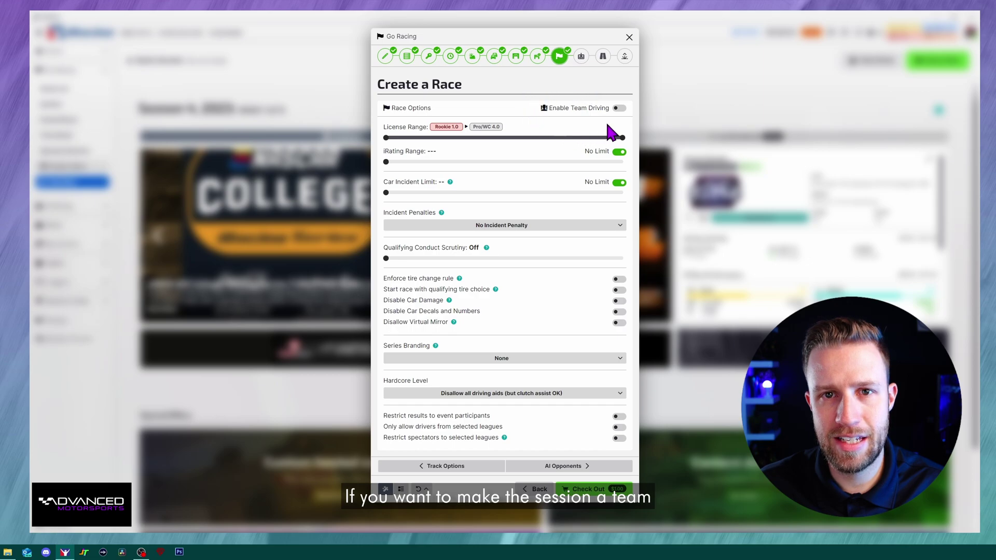
Try enabling team driving, look through its driver change rules, and turn team driving off again
click(620, 108)
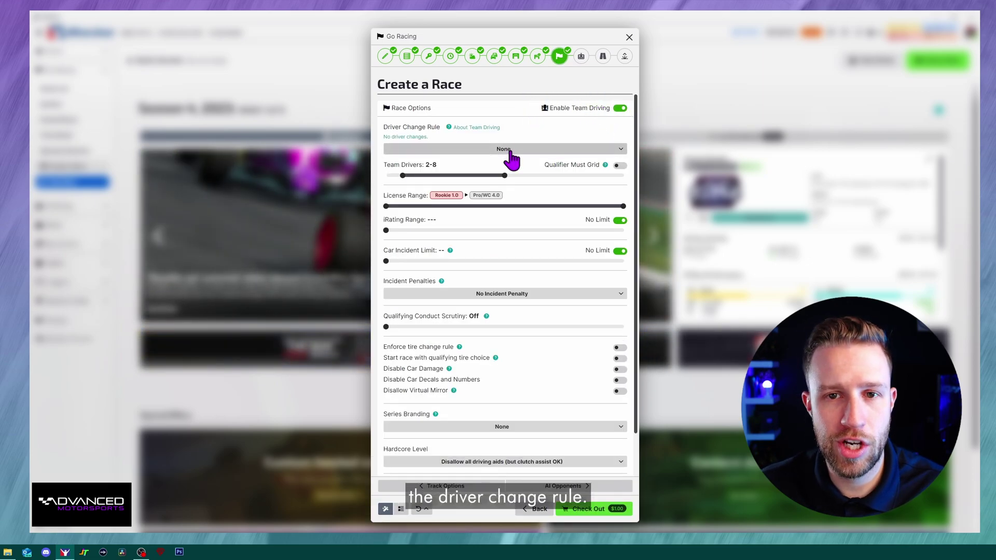
click(510, 150)
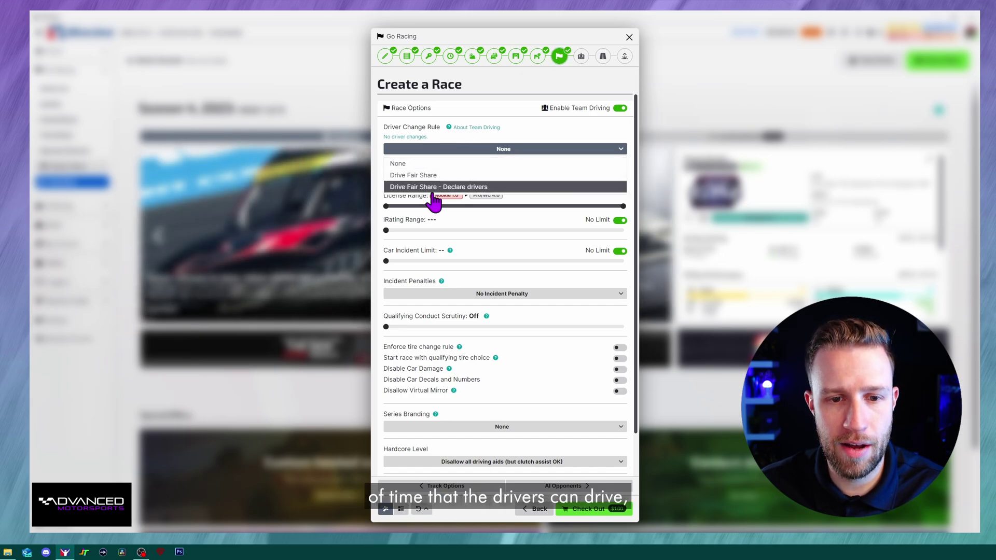
click(512, 151)
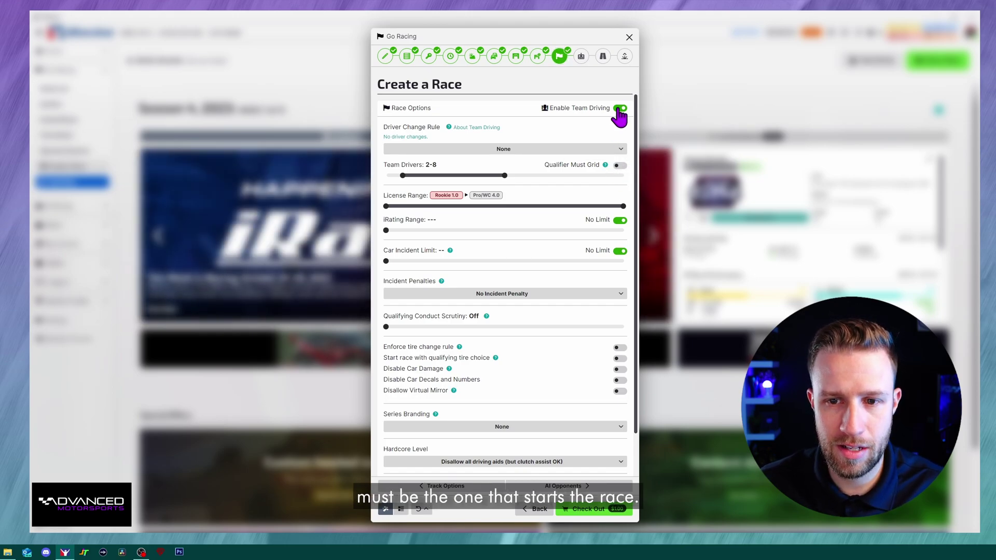
click(620, 109)
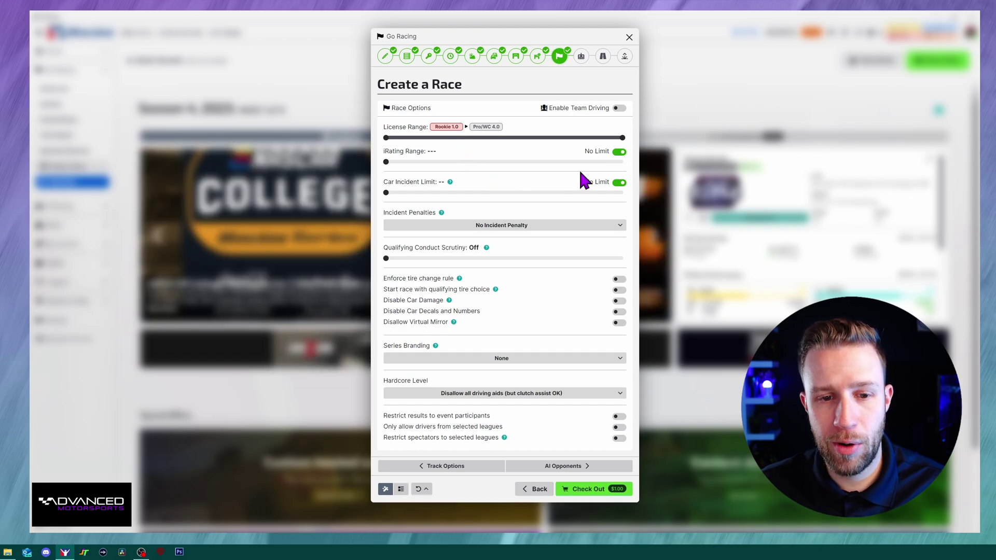
Try an iRating range of 2000-15000, reset its minimum to 0, and restore the no-limit setting
click(619, 154)
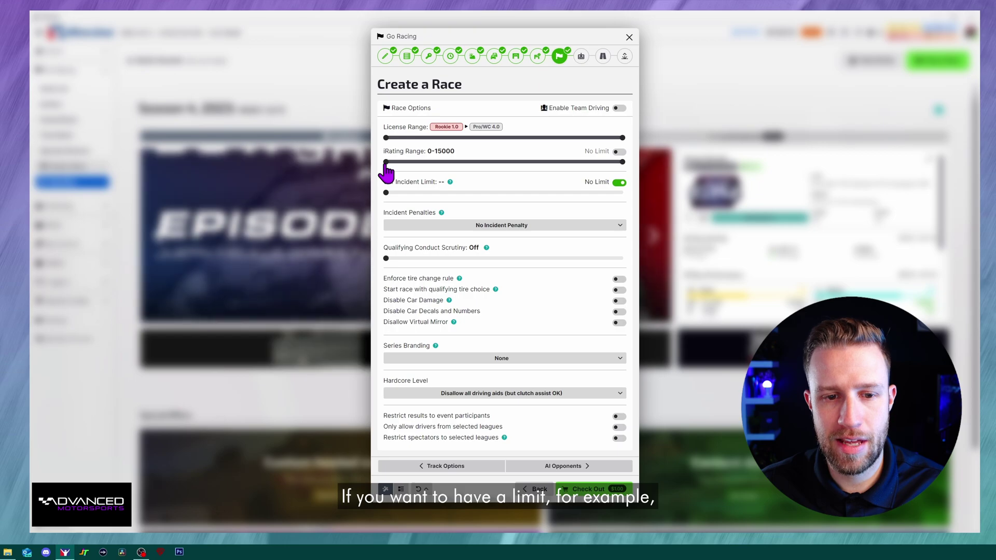
drag(386, 162, 424, 163)
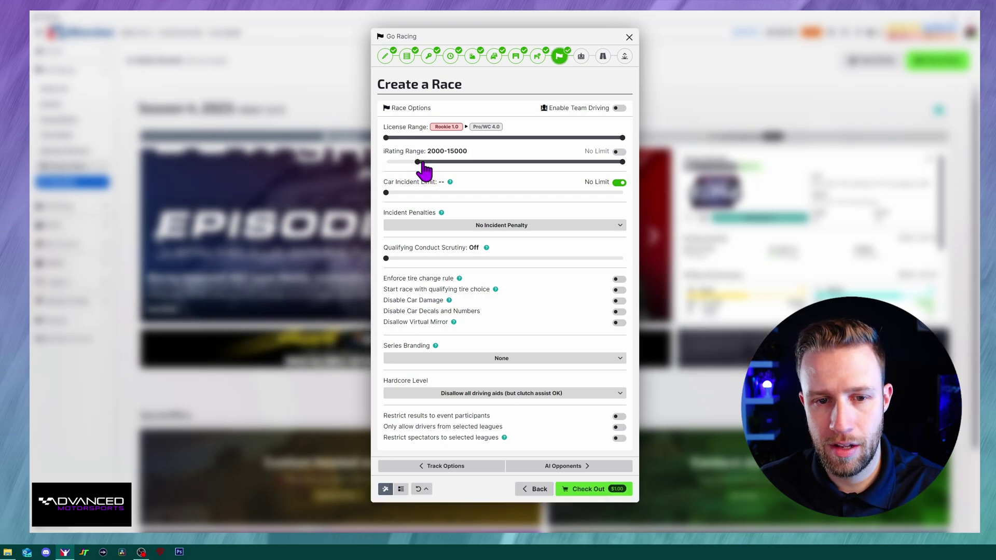
drag(422, 166, 391, 165)
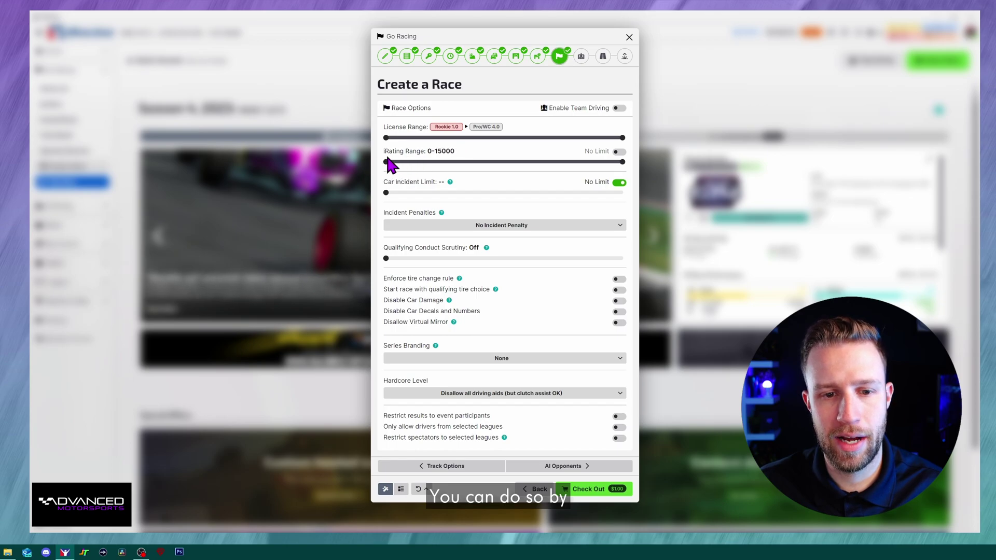
click(619, 152)
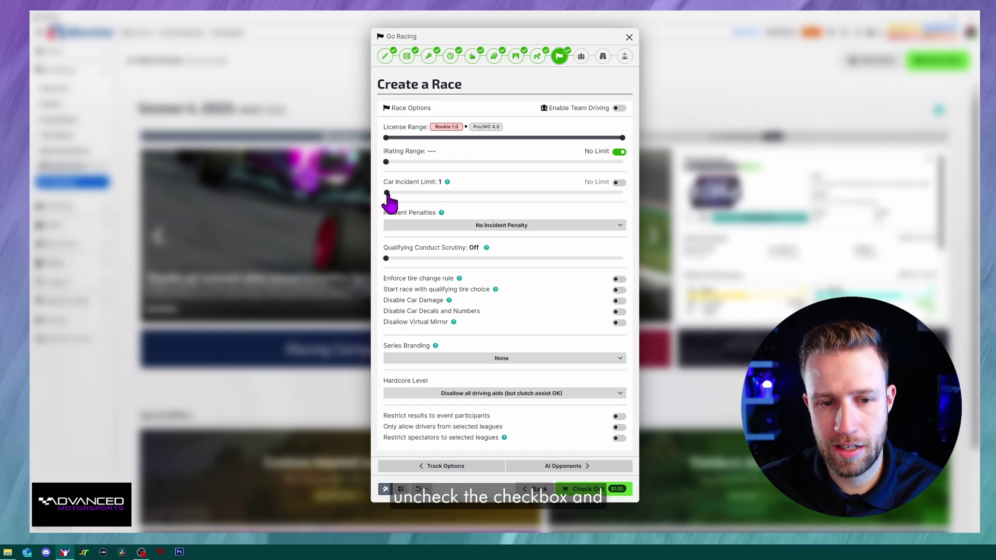
Set the car incident limit to 25 and apply a penalty every 10 incidents
drag(387, 193, 409, 192)
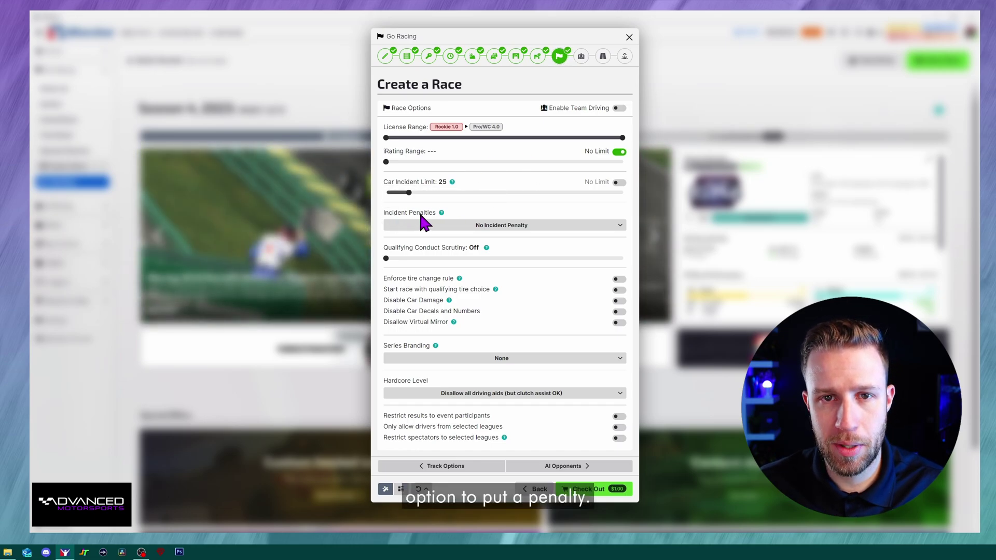
click(510, 228)
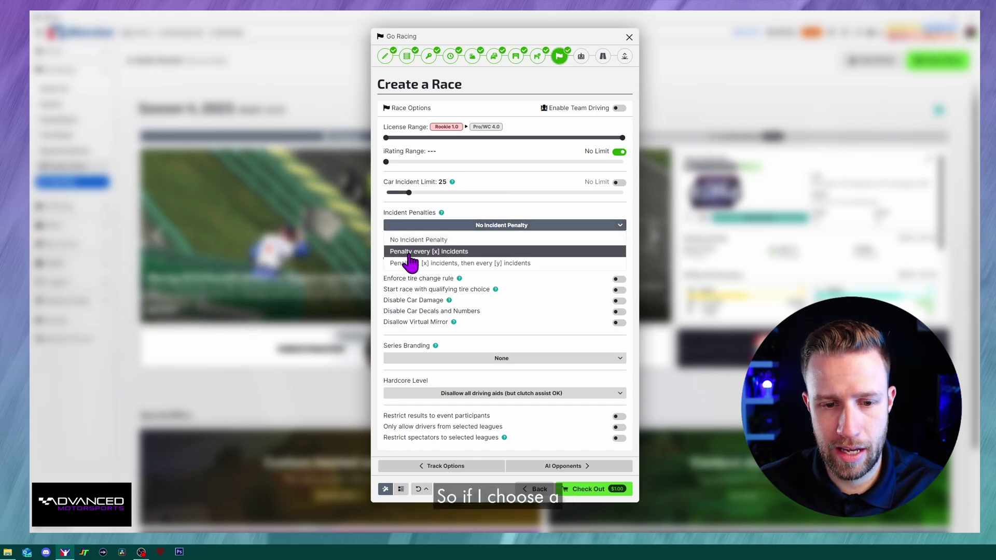
click(462, 251)
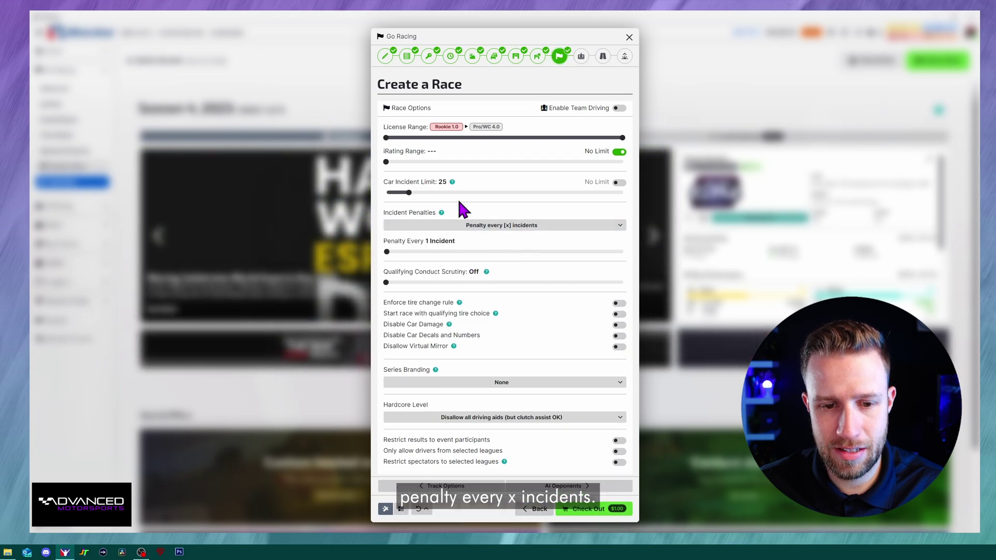
drag(387, 253, 394, 253)
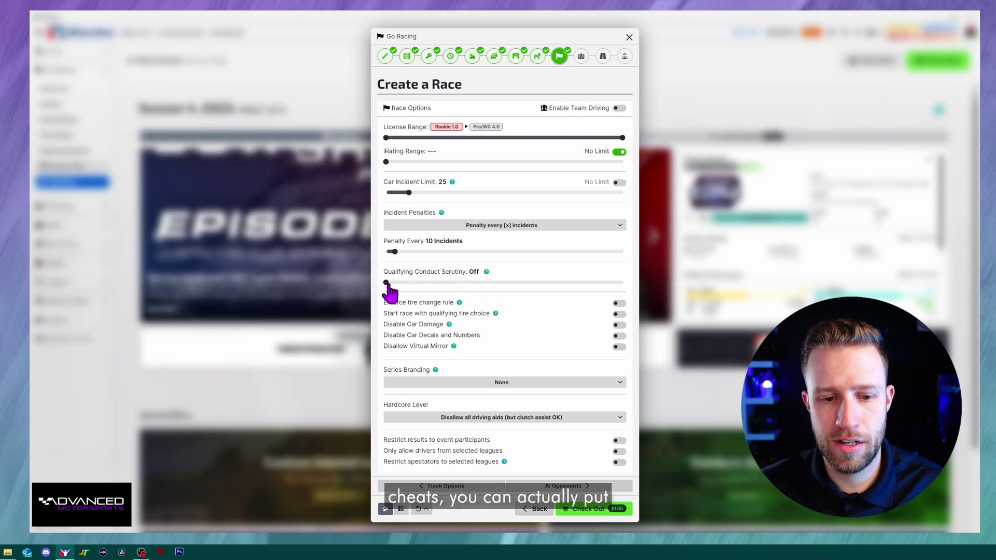
Try the qualifying conduct scrutiny levels, return the setting to Off, and disable car damage
drag(387, 283, 514, 288)
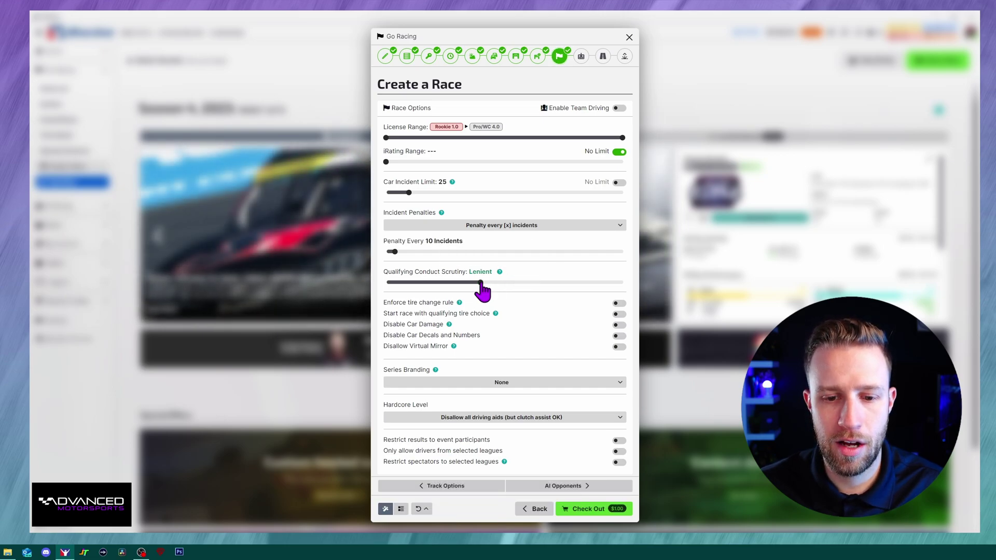
drag(465, 284, 345, 289)
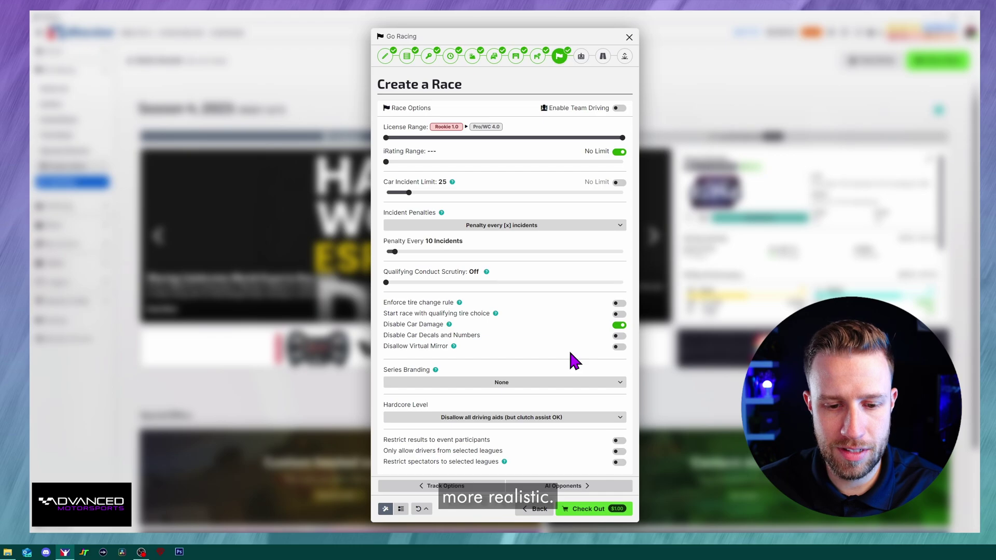
Look through the available series branding and hardcore level choices in the race options
click(474, 386)
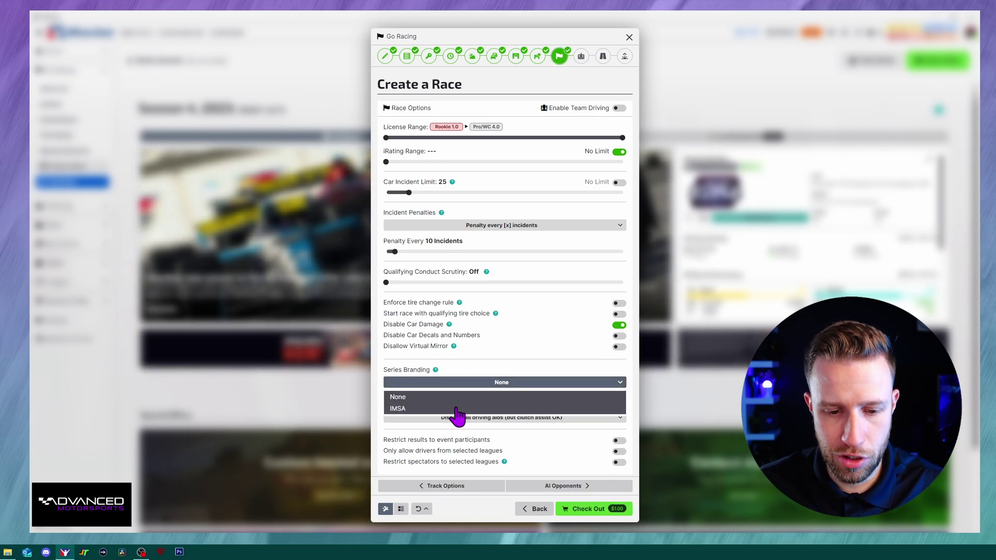
click(486, 378)
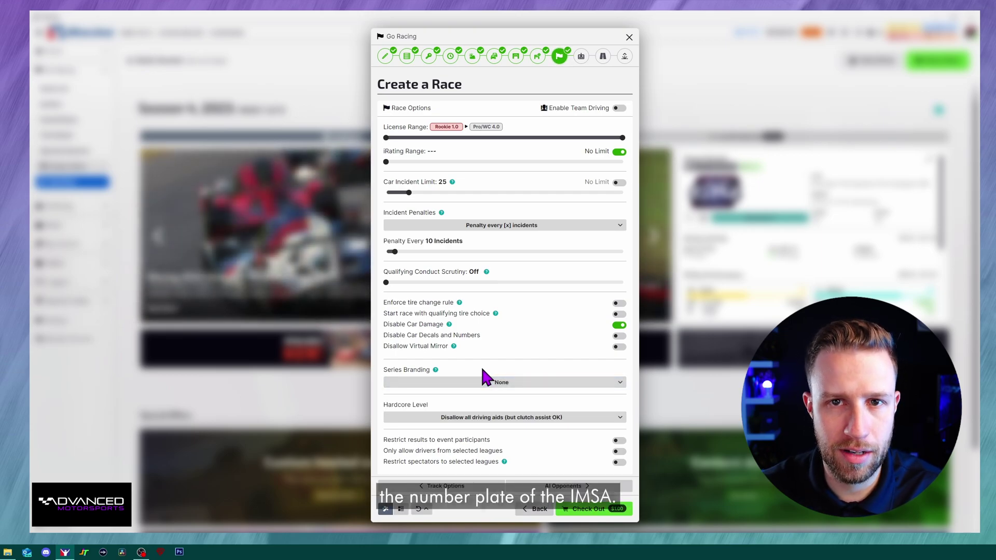
click(511, 417)
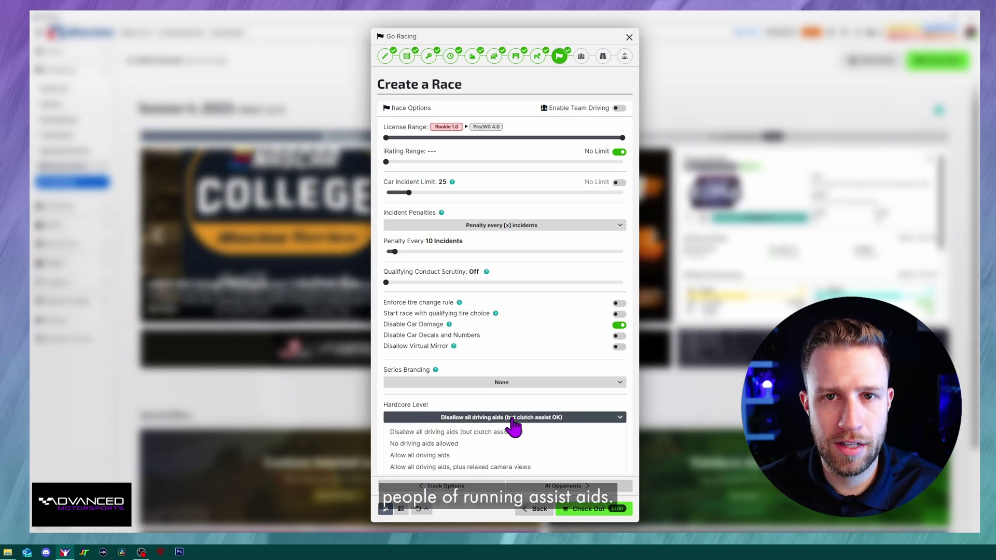
click(497, 410)
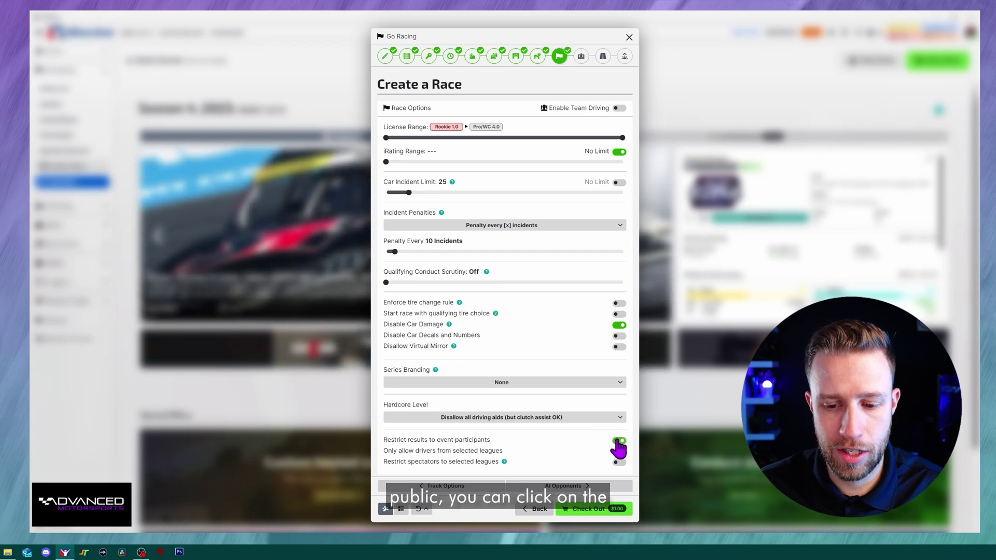
Restrict results to event participants, and try allowing only drivers from selected leagues before turning that restriction off again
click(619, 441)
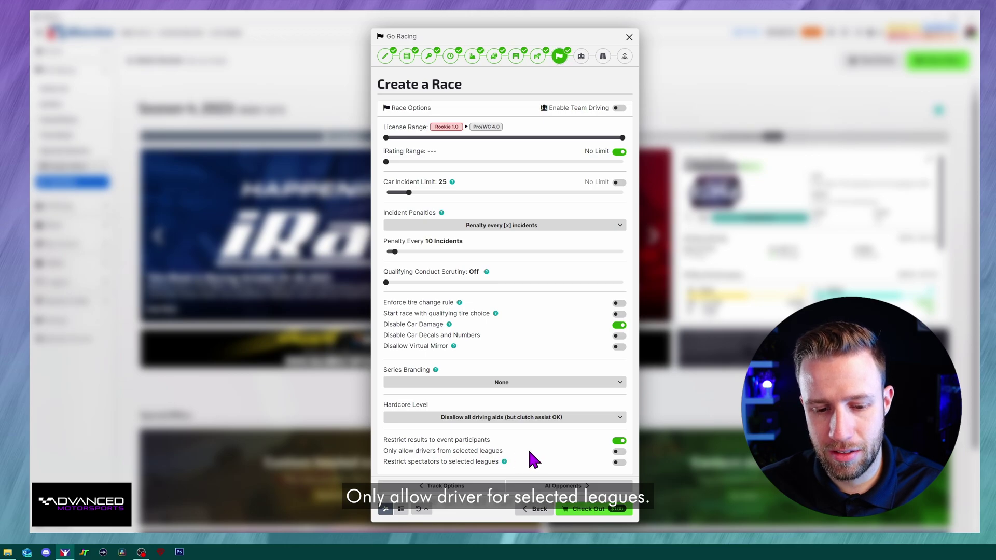
click(620, 455)
scroll(556, 459, down, 1)
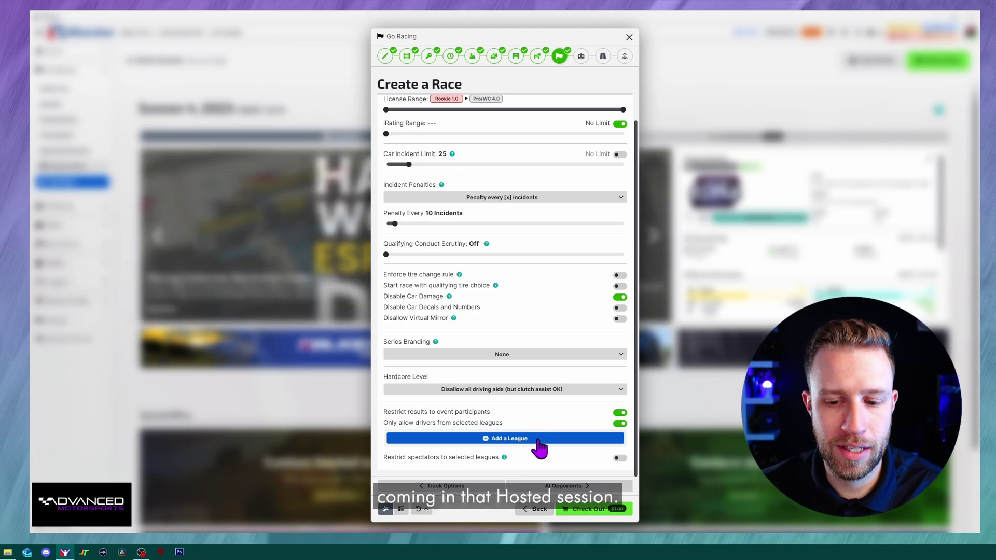
click(620, 423)
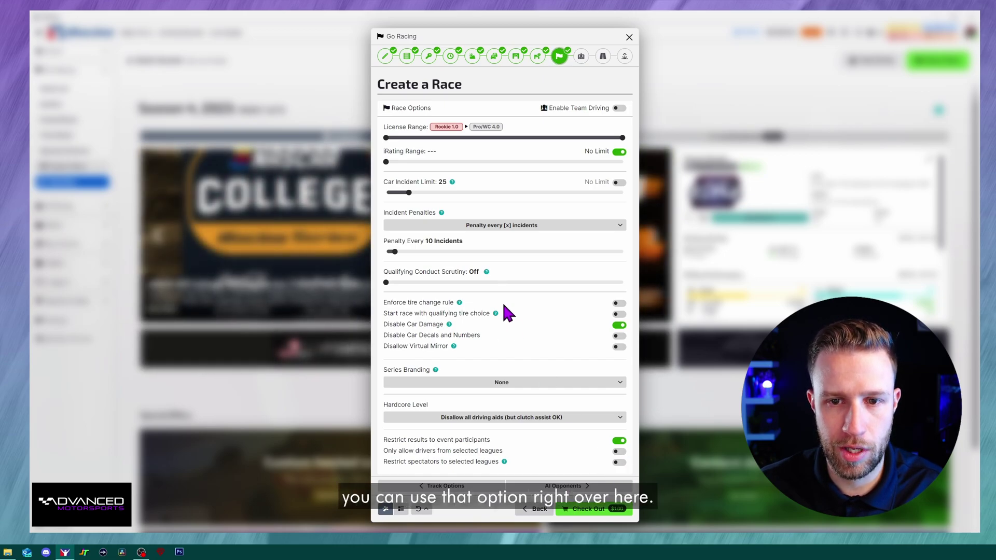
Go to the AI opponents settings, load the saved Test roster, and set the skill spread to 40%-100%
click(582, 57)
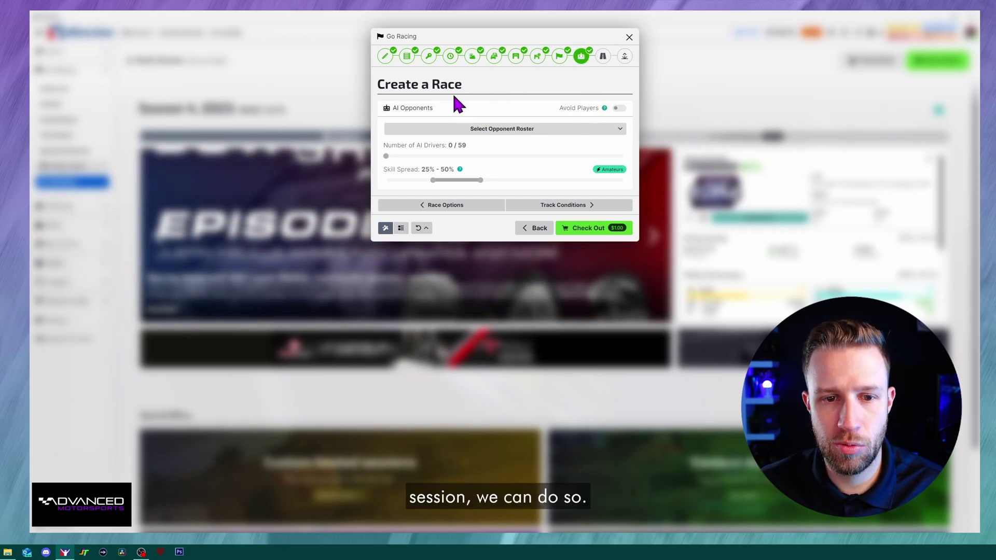
click(542, 131)
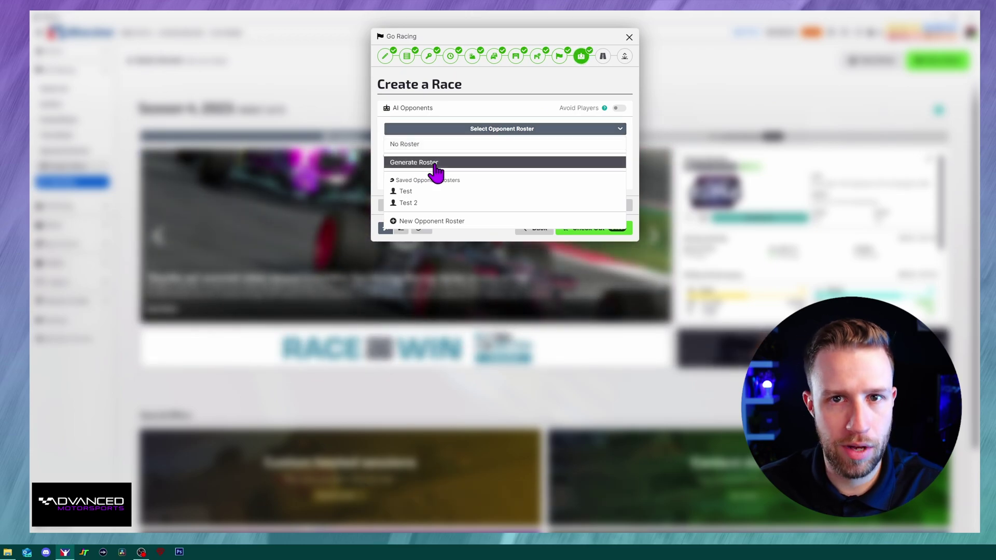
click(418, 192)
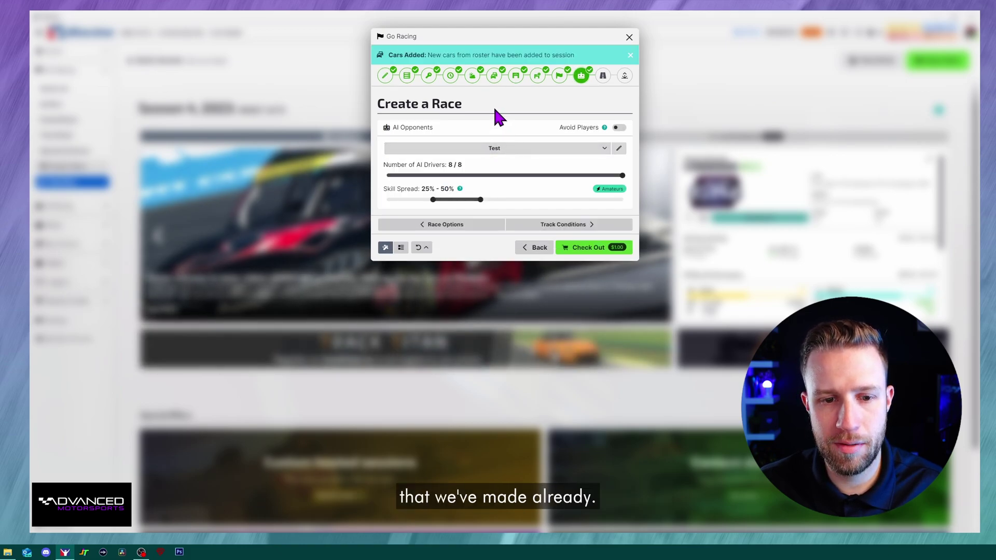
drag(480, 199, 590, 200)
drag(433, 199, 465, 202)
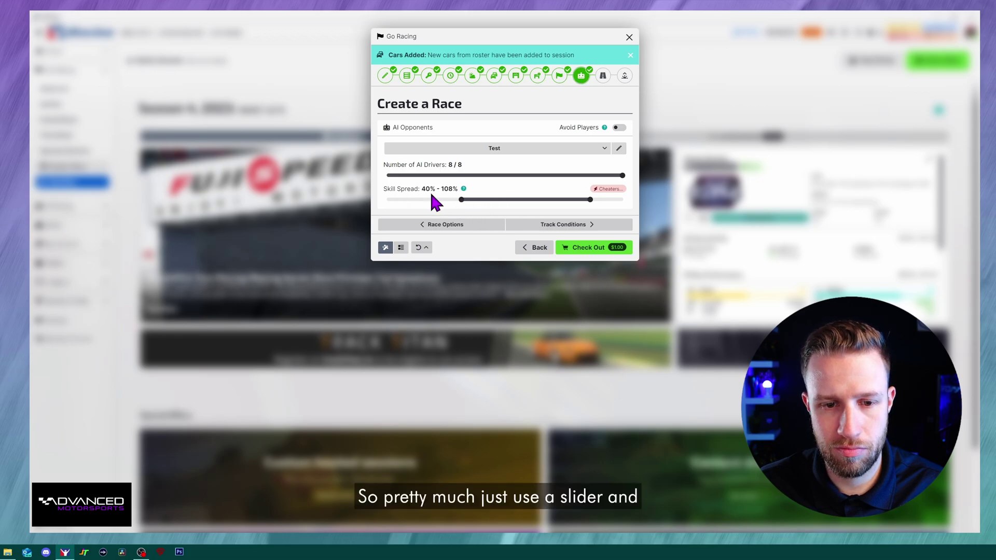
drag(591, 208, 575, 210)
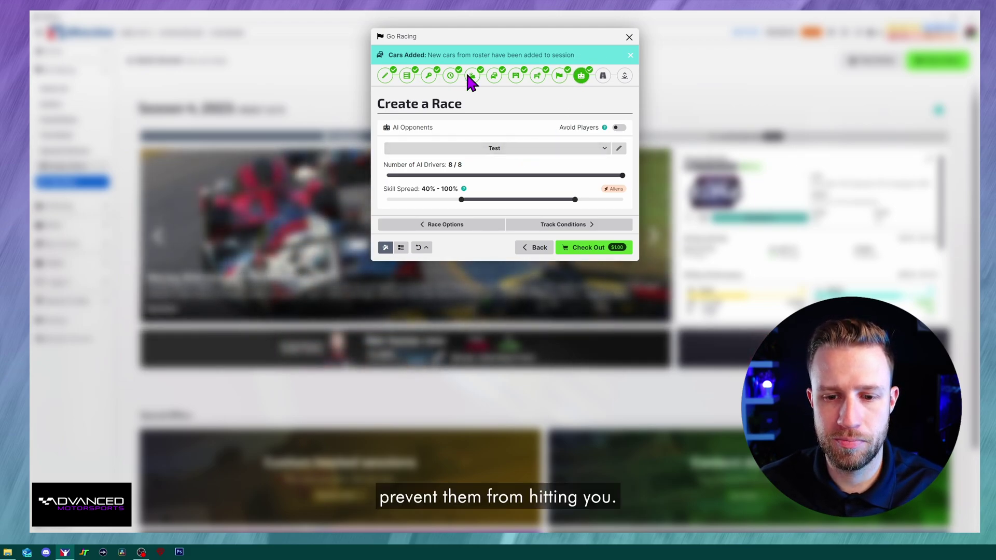
Switch the AI opponents to No Roster and continue to the track conditions
click(541, 151)
click(439, 173)
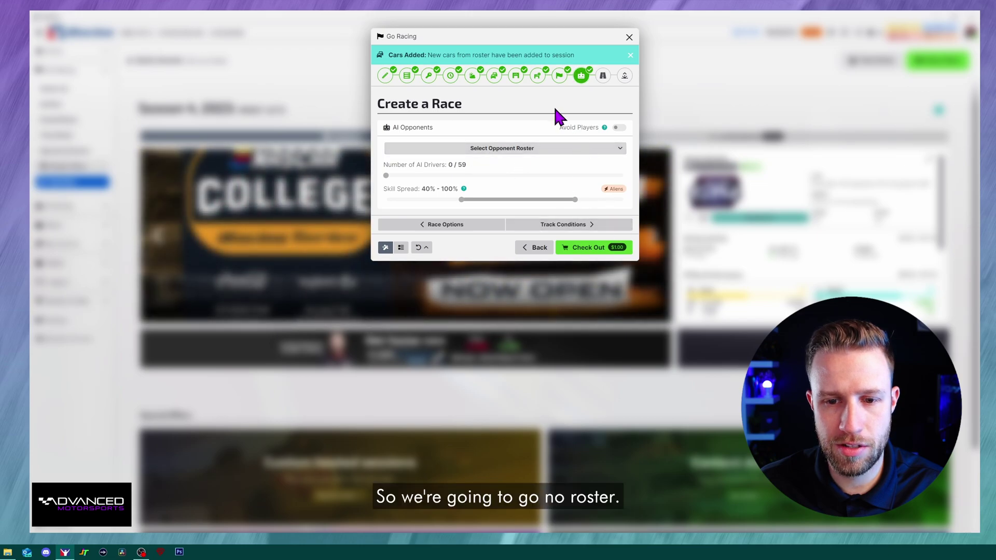
click(571, 230)
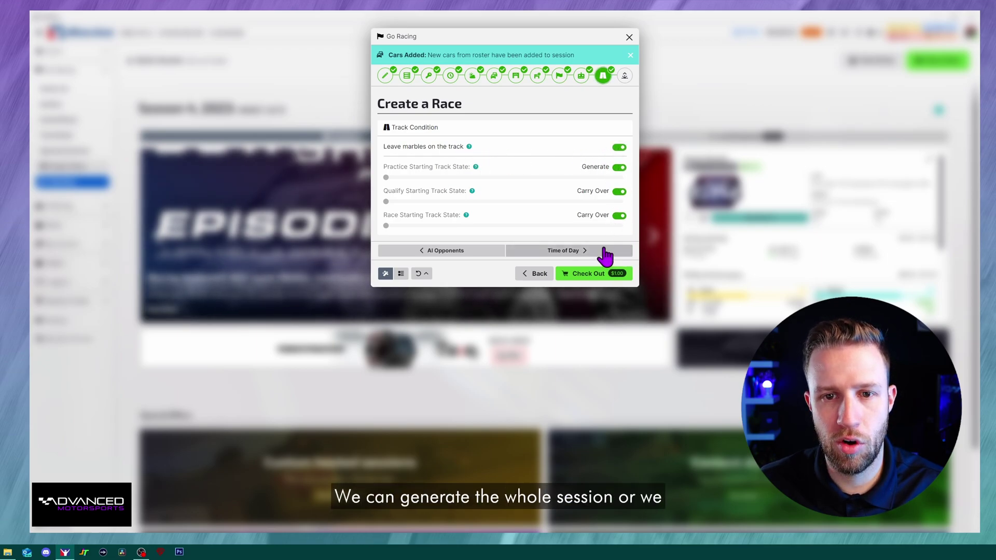
Try a practice starting track state of 50%, and switch it back to Generate
click(619, 168)
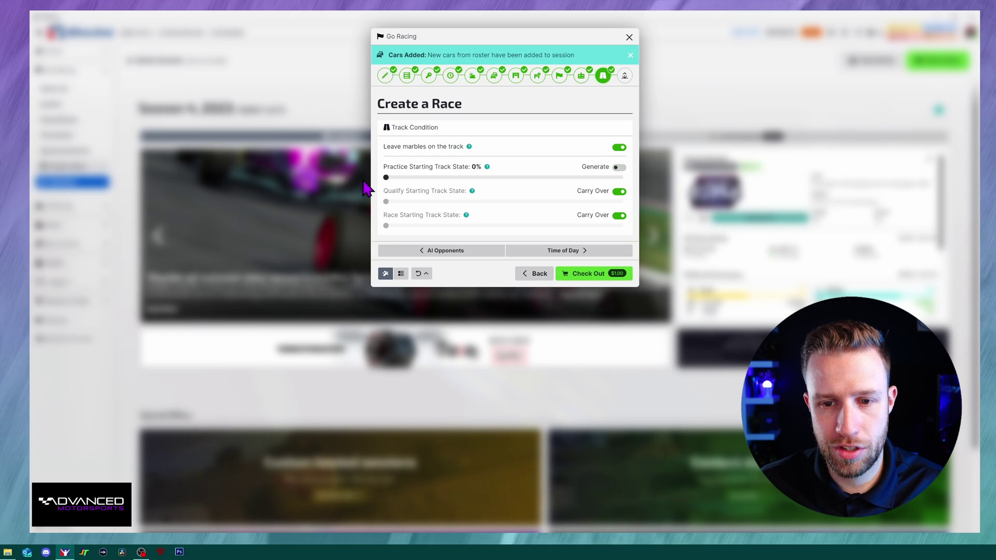
drag(502, 186, 507, 187)
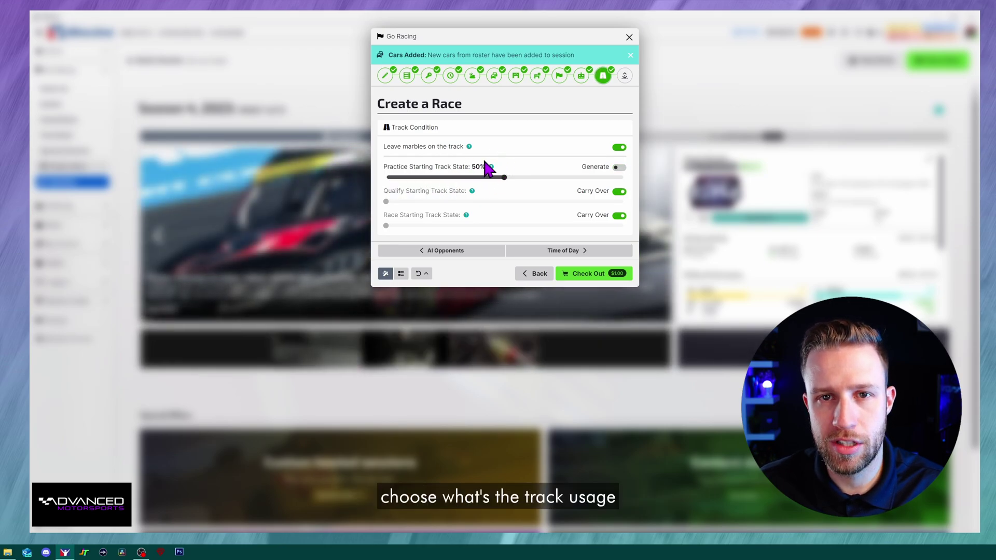
click(620, 168)
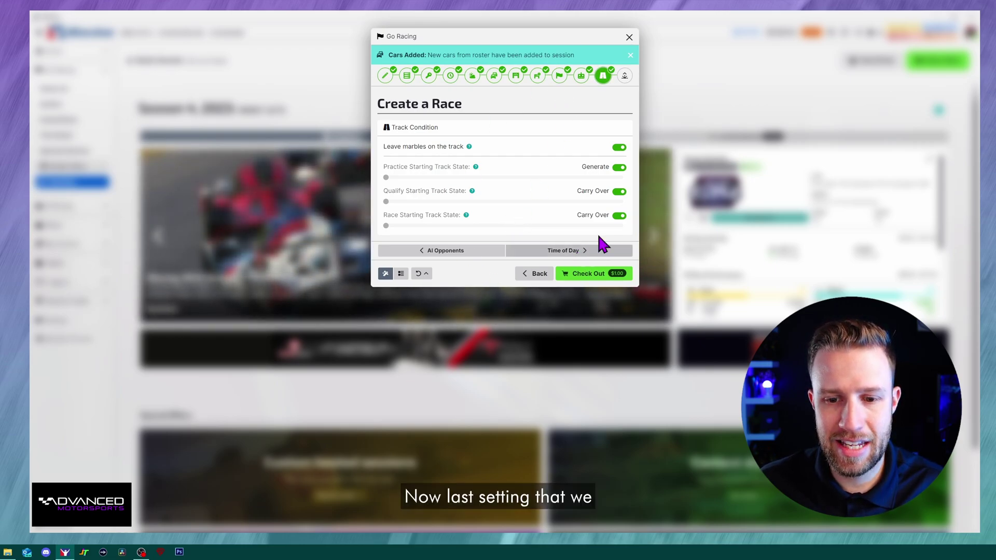
Continue to the time of day settings and look through the time of day and time acceleration multiplier choices
click(573, 251)
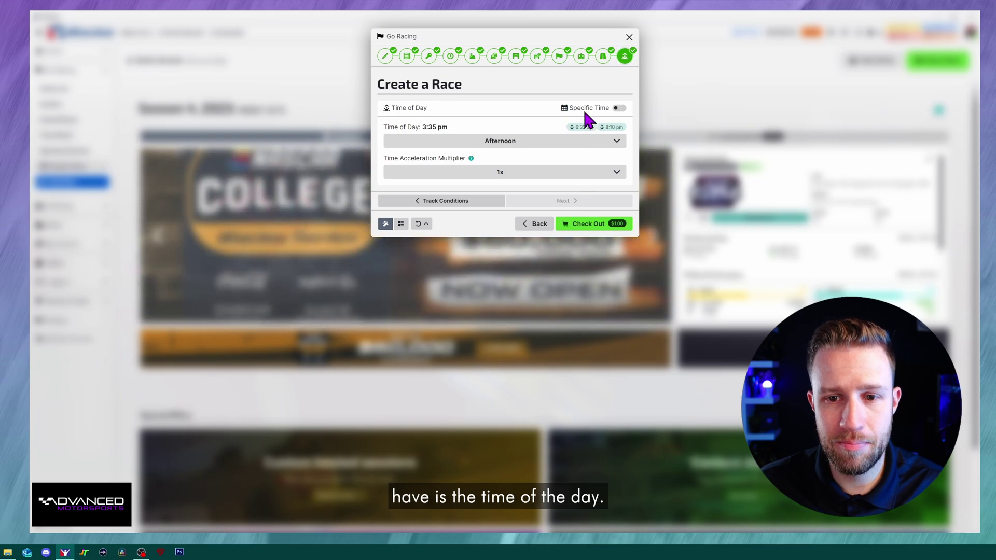
click(501, 143)
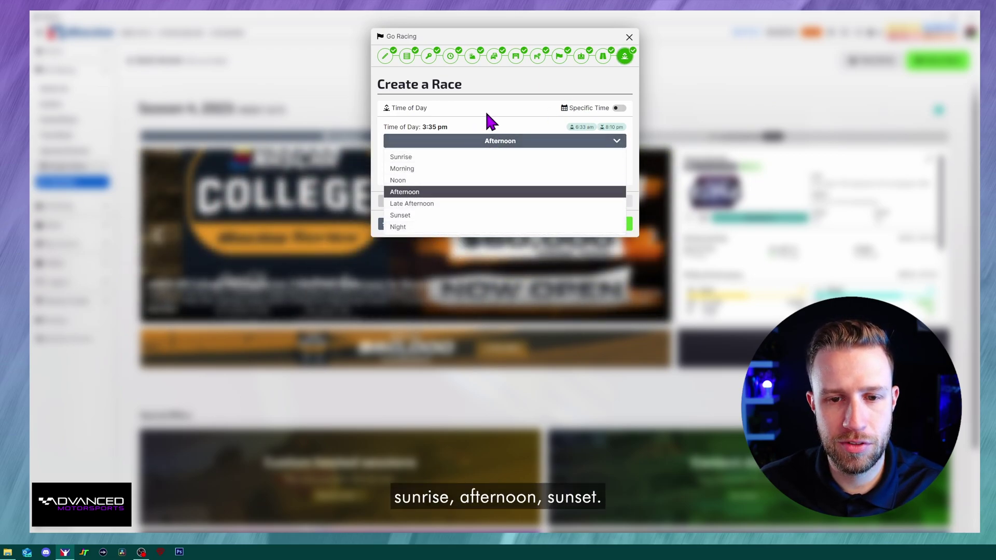
click(502, 137)
click(516, 175)
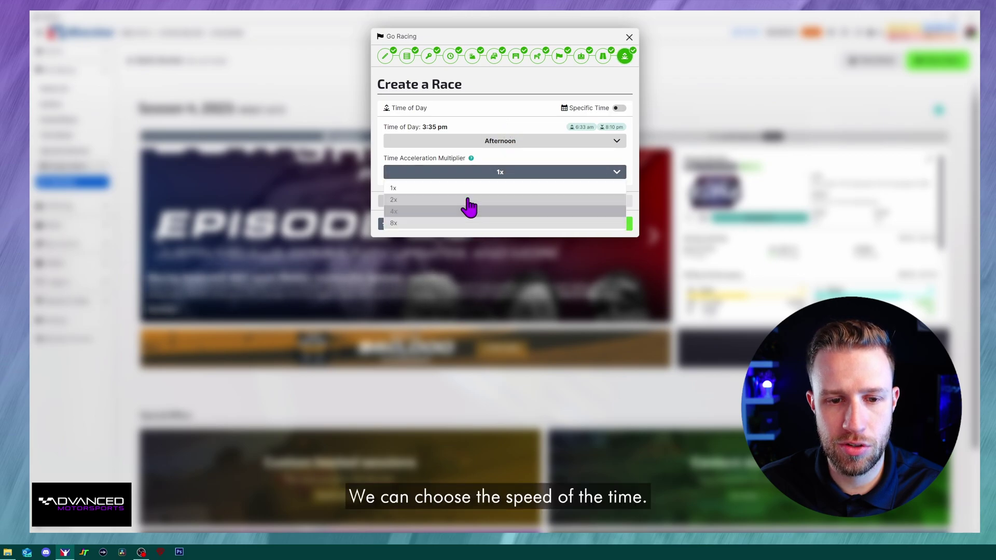
click(493, 166)
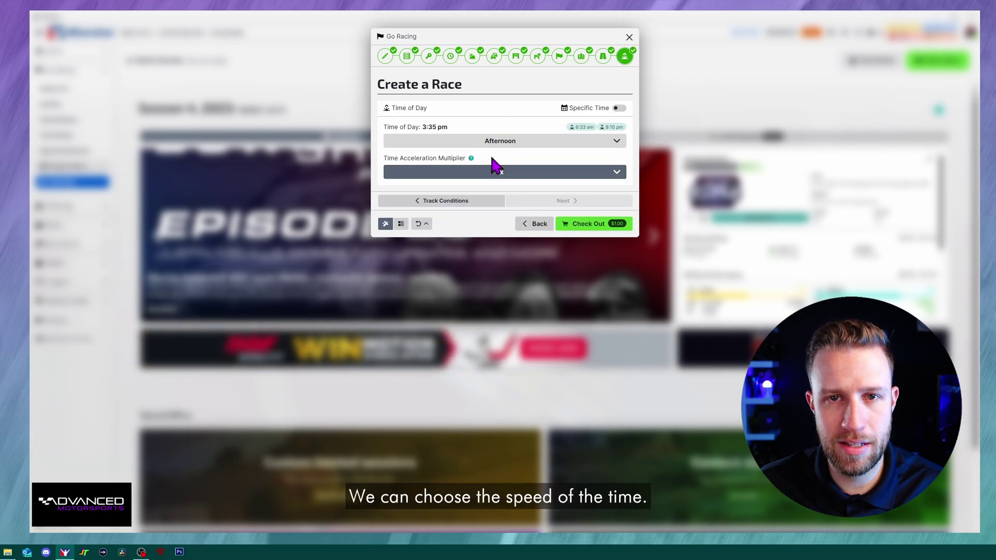
Enable a specific time of day and set the practice start to July 6, 2023 at 3:00 pm
click(620, 109)
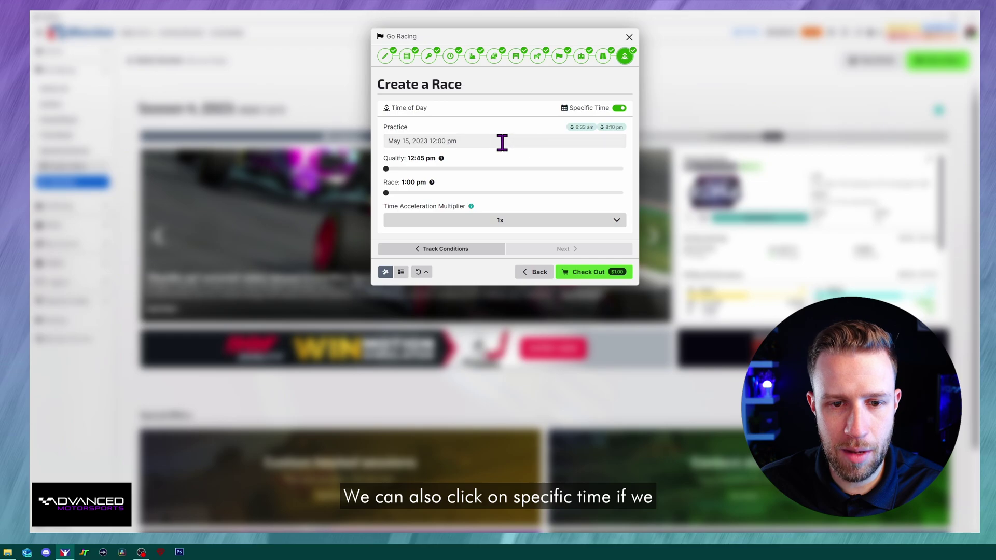
click(467, 141)
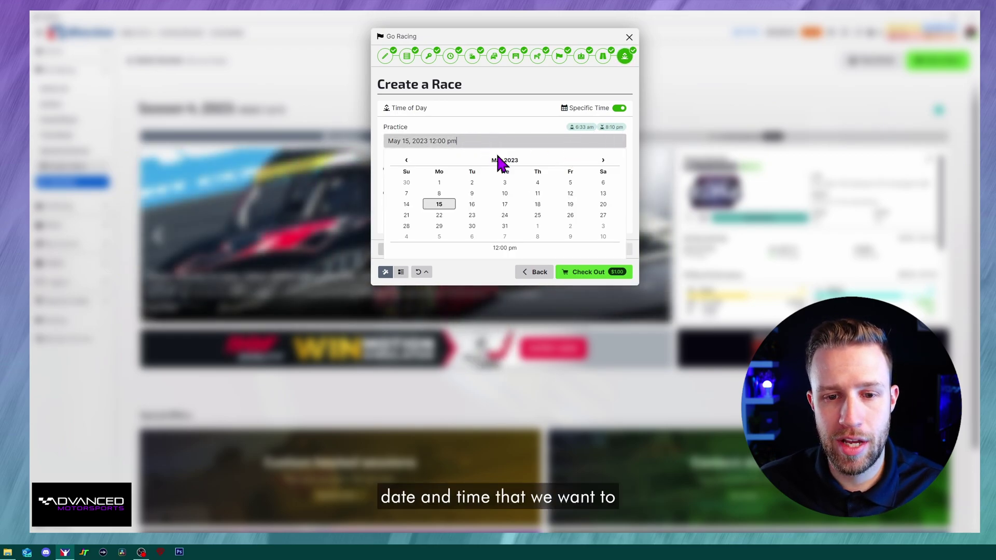
click(603, 161)
click(604, 161)
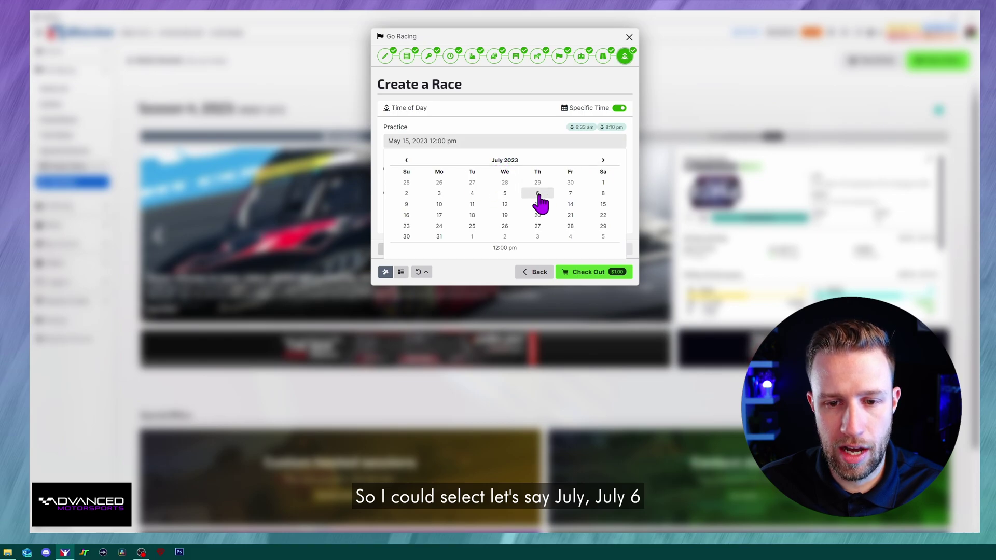
click(505, 248)
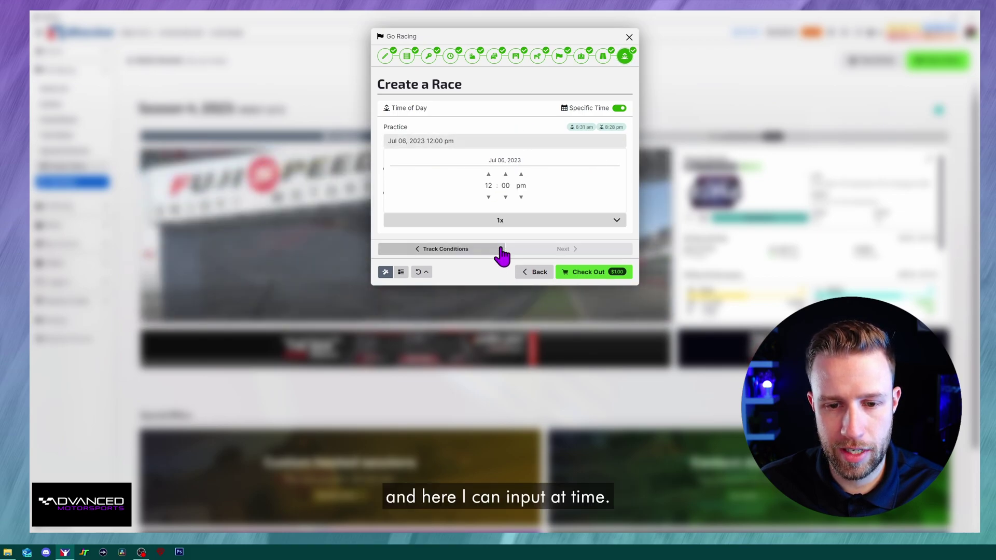
click(488, 174)
click(488, 174)
click(488, 174)
click(497, 122)
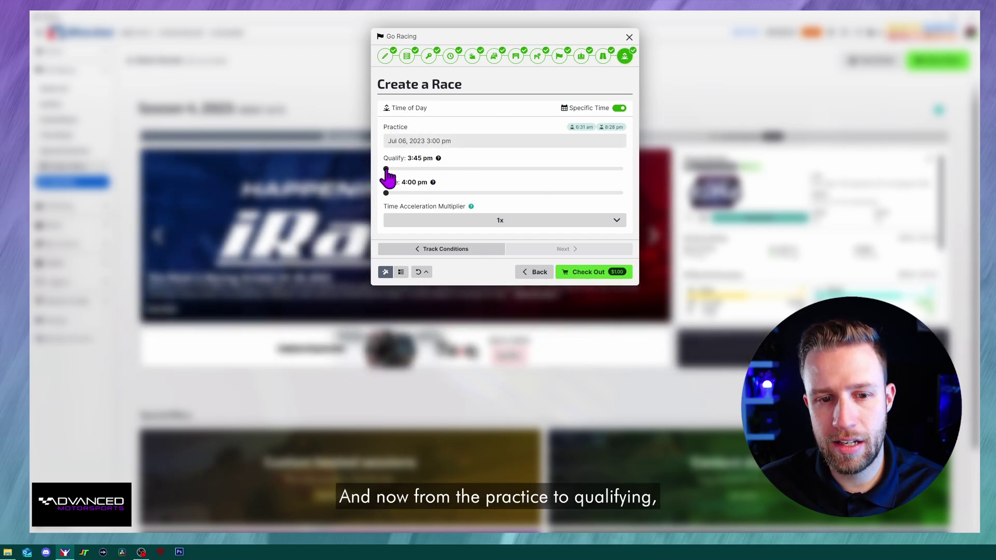
Set the qualifying start to 8:00 pm and the race start to 9:30 am on July 7, 2023
drag(395, 169, 423, 170)
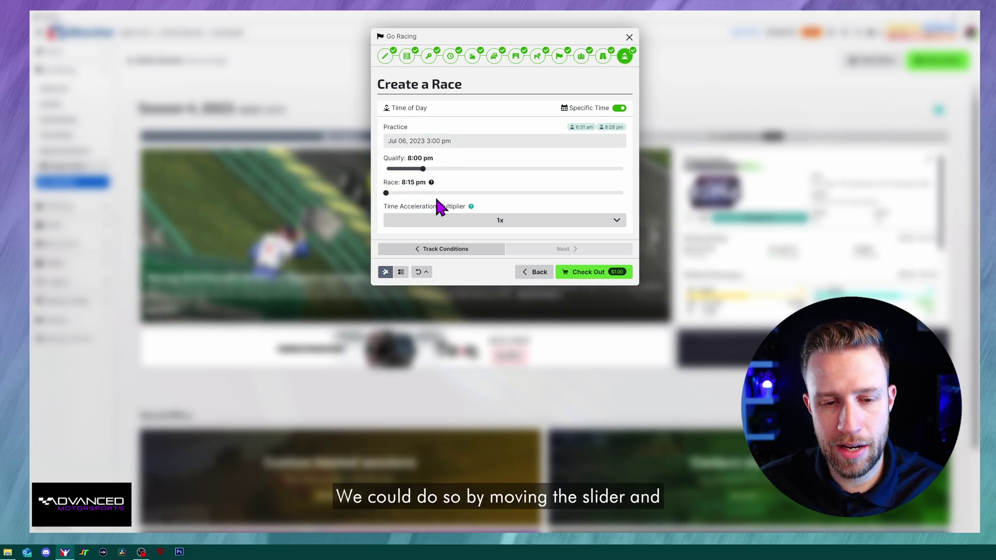
drag(386, 195, 527, 202)
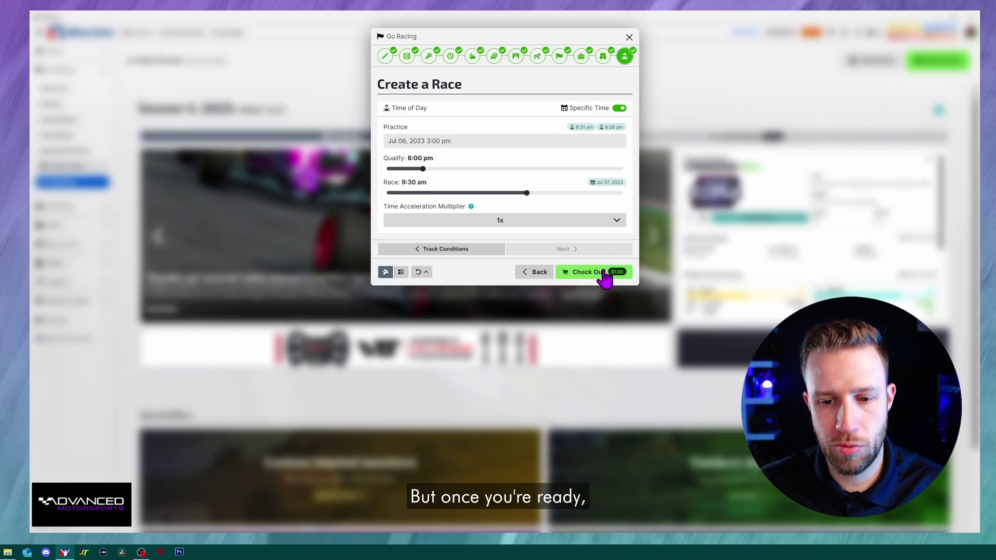
Proceed to checkout and review the session details, race settings and car list of the configured session
click(604, 272)
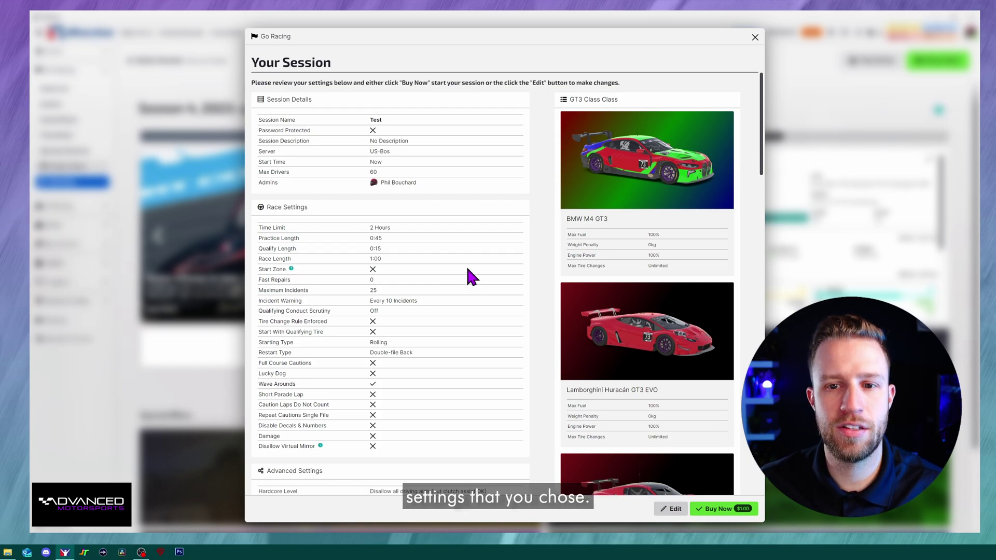
scroll(467, 274, down, 10)
scroll(469, 267, down, 3)
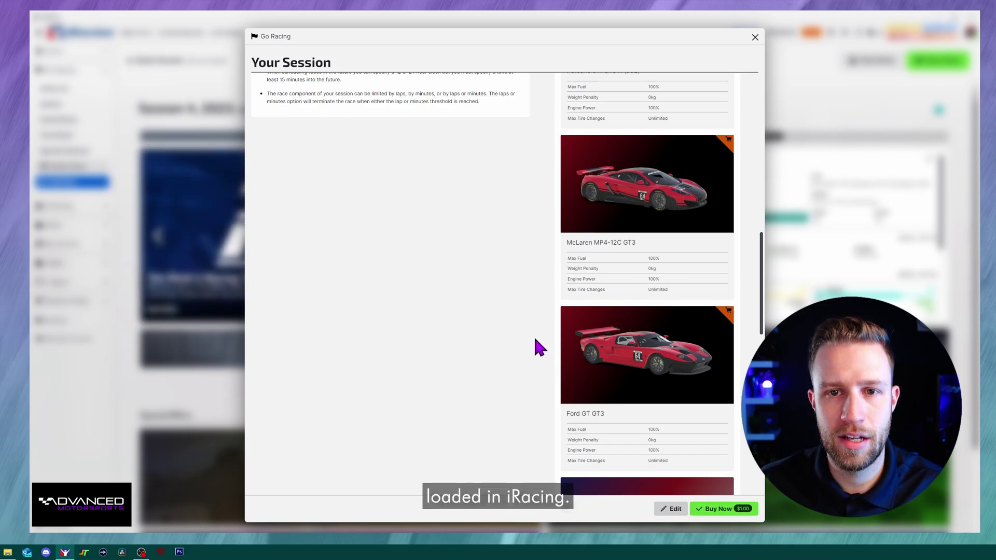
scroll(534, 347, up, 15)
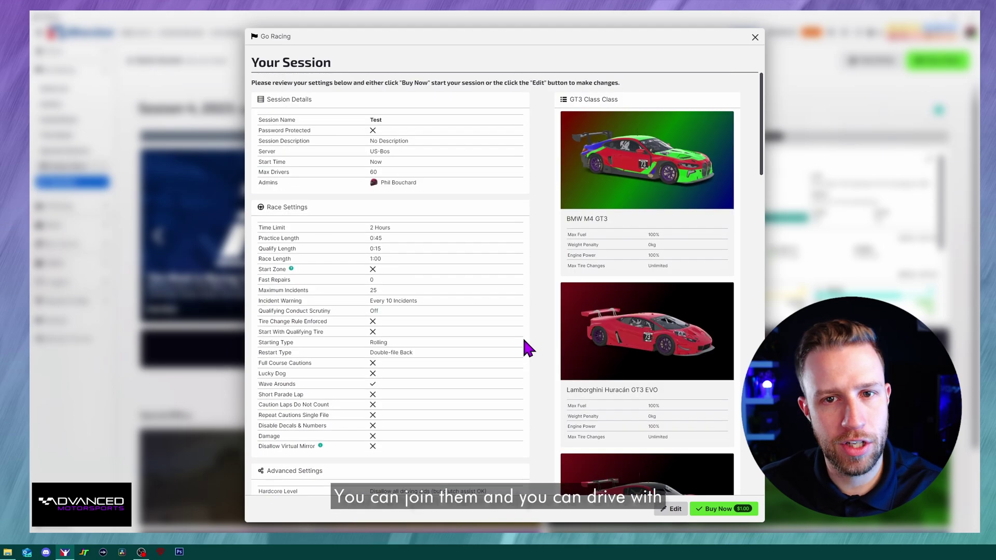